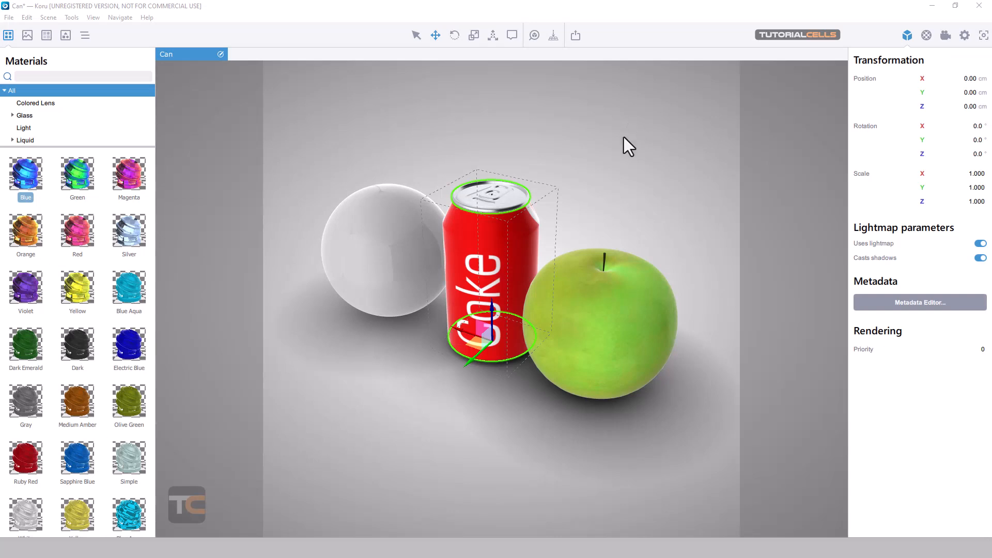
# - Deselect the can and add a first snapshot of the scene
pyautogui.click(617, 170)
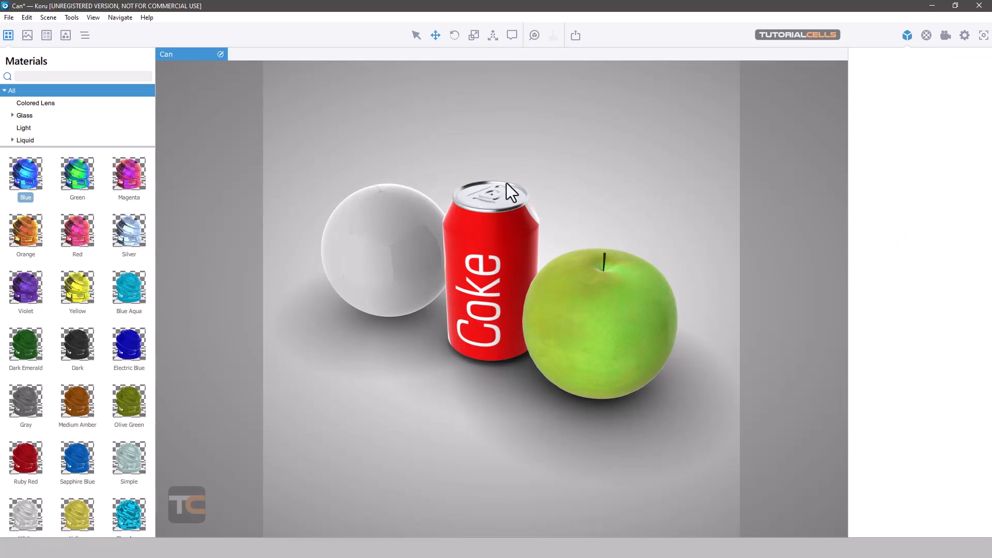
pyautogui.click(982, 37)
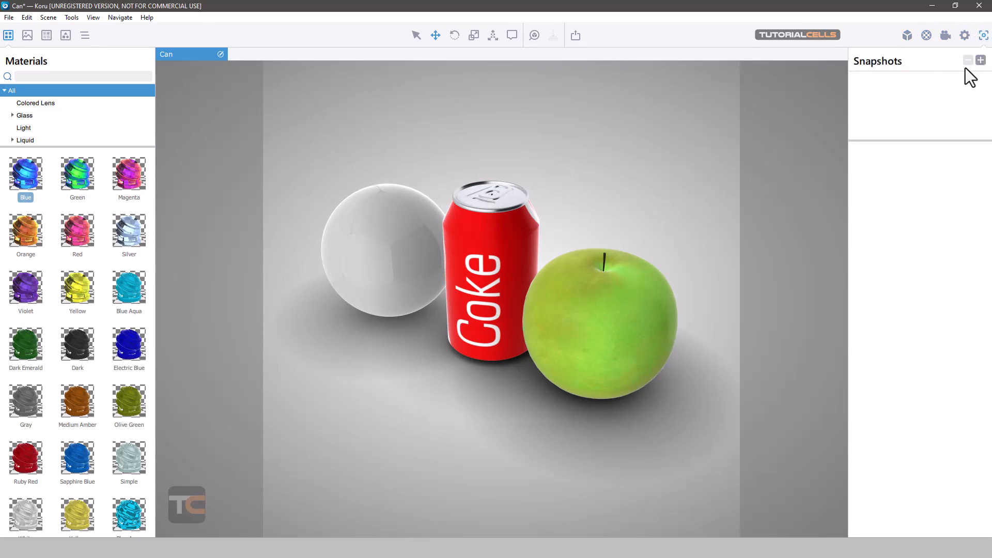
pyautogui.click(980, 61)
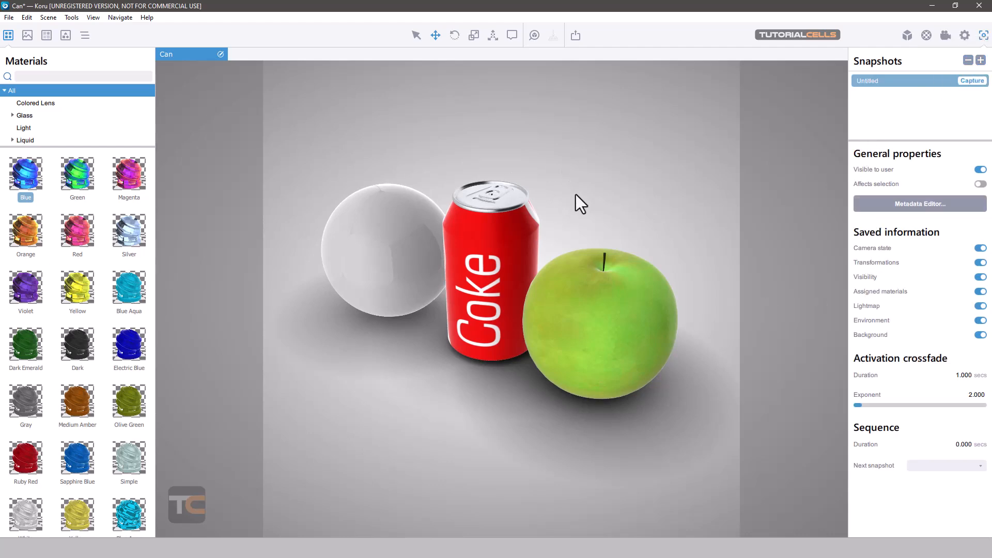
pyautogui.moveTo(575, 195); pyautogui.dragTo(578, 197)
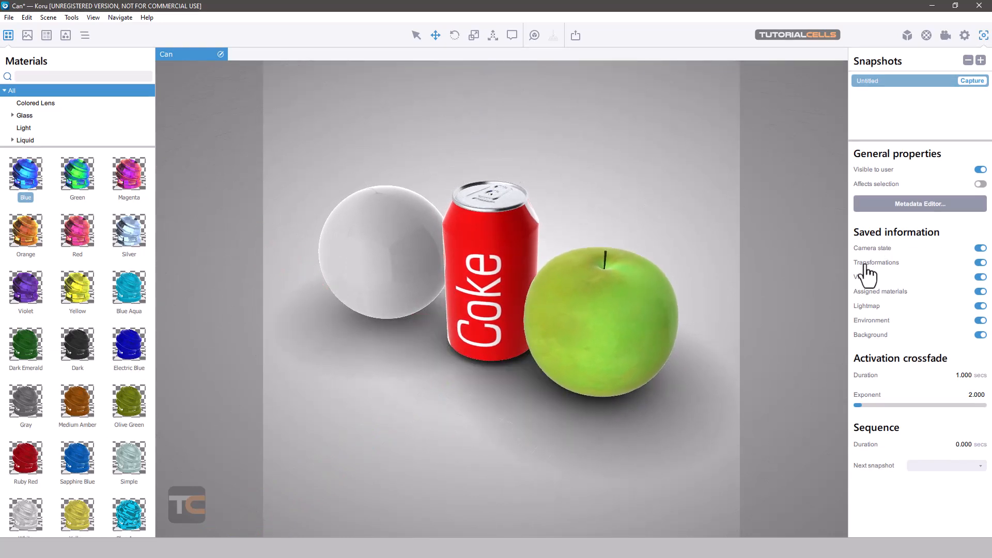
# - Raise the white sphere along its vertical axis, then drop it back onto the ground
pyautogui.click(392, 244)
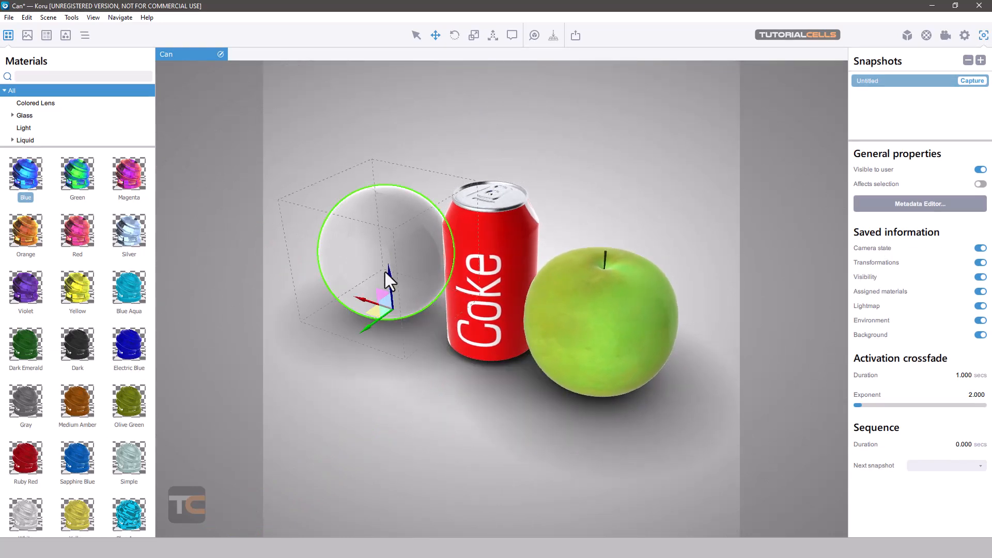
pyautogui.moveTo(386, 272); pyautogui.dragTo(388, 233)
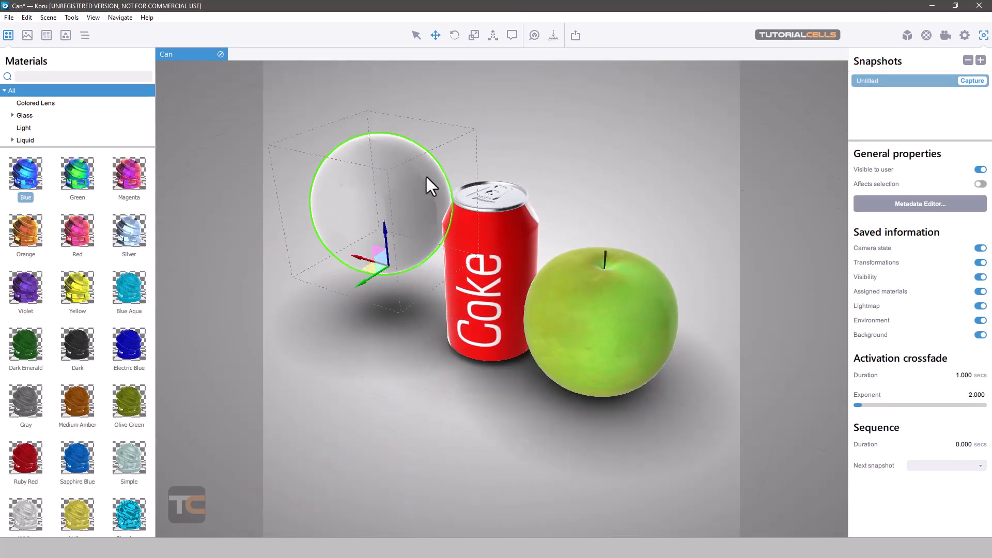
pyautogui.click(553, 35)
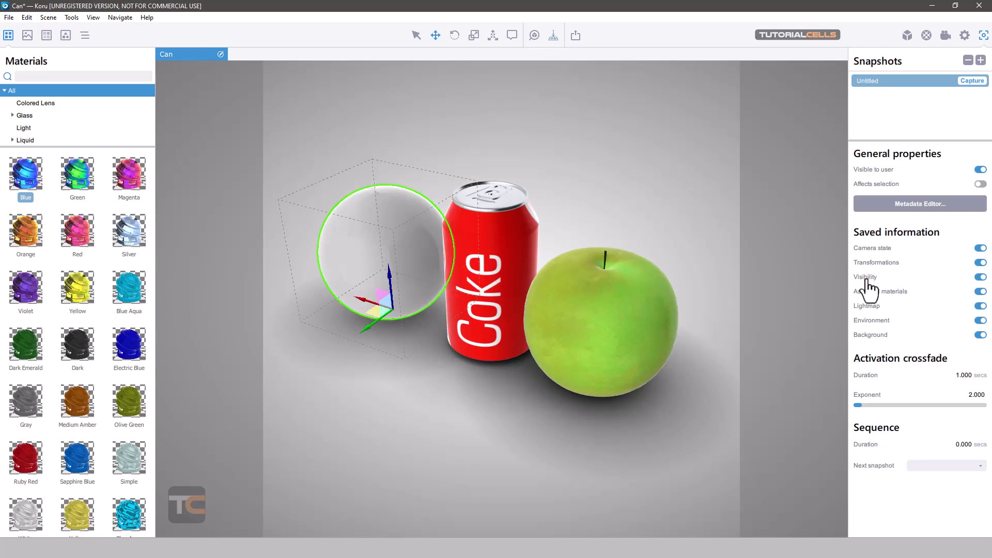
# - Hide the sphere through the scene tree and show it again
pyautogui.click(85, 35)
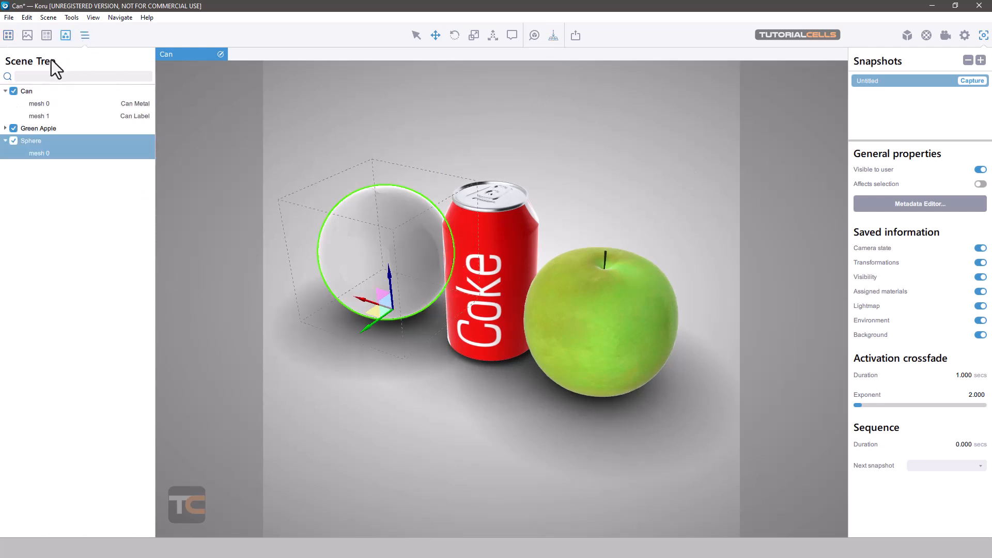
pyautogui.click(14, 140)
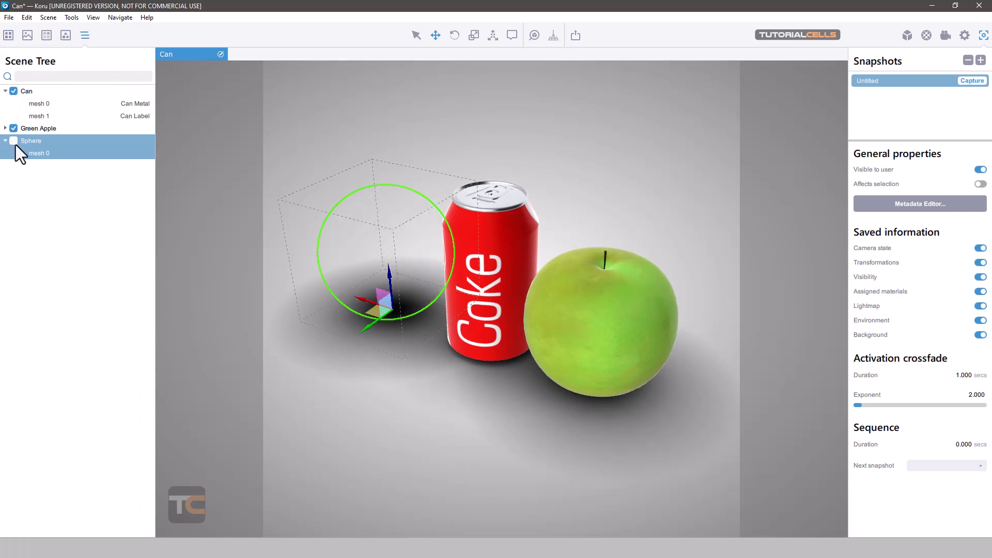
pyautogui.click(14, 142)
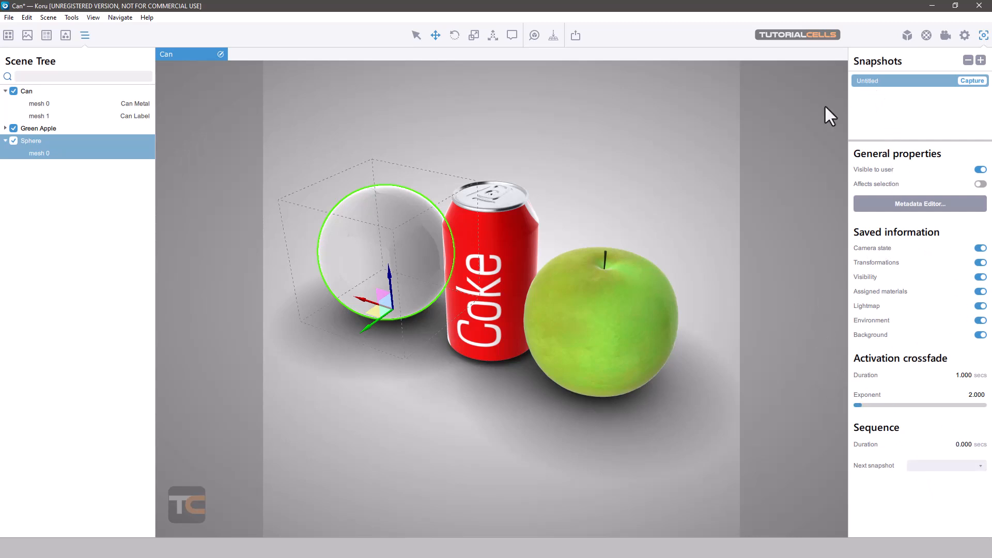
# - Rename the untitled snapshot as main and select it
pyautogui.click(865, 101)
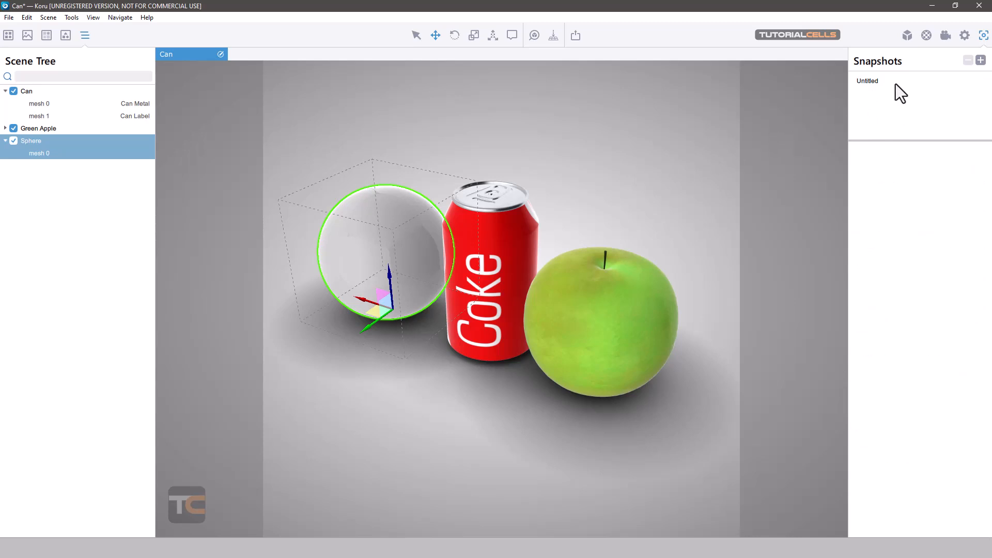
pyautogui.click(881, 82)
pyautogui.moveTo(872, 84)
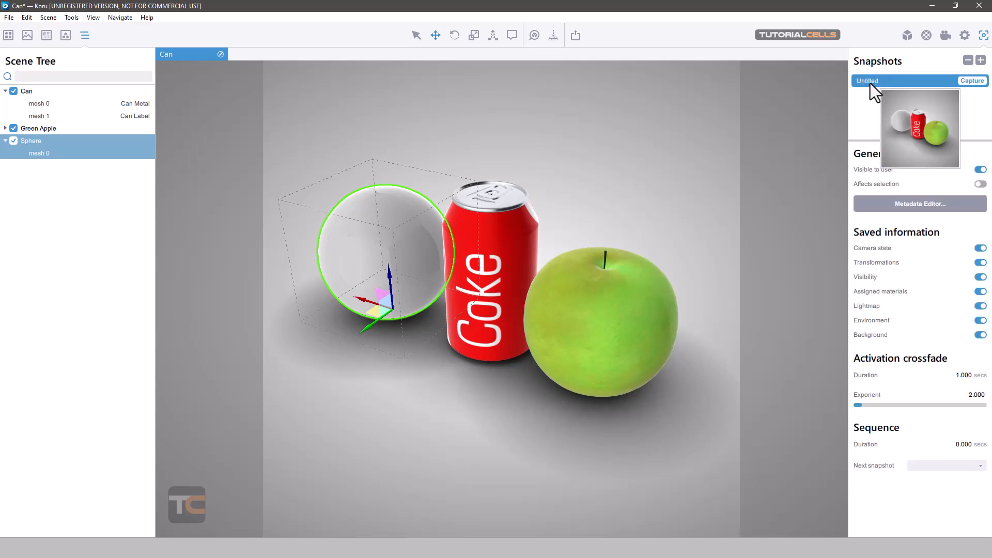
pyautogui.rightClick(870, 83)
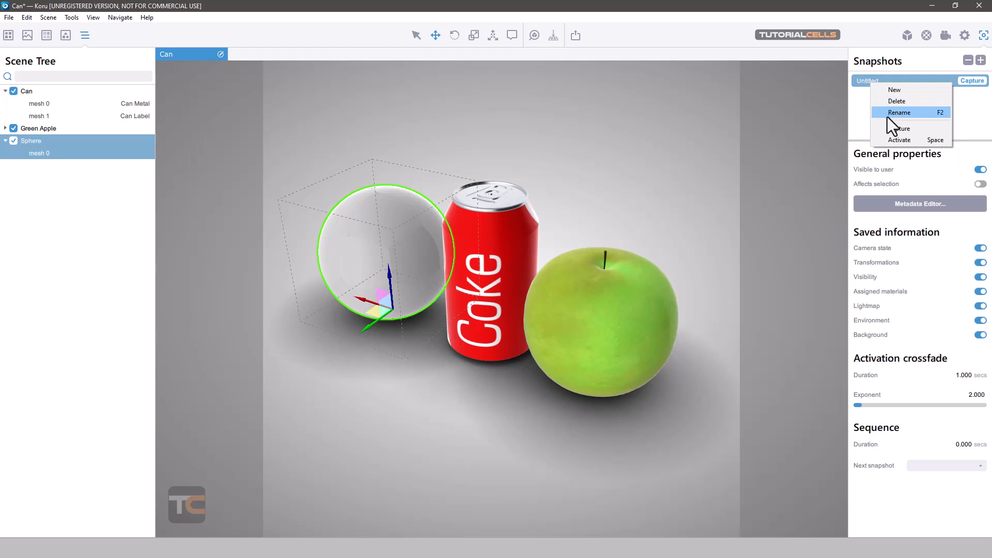
pyautogui.click(888, 117)
pyautogui.write('main')
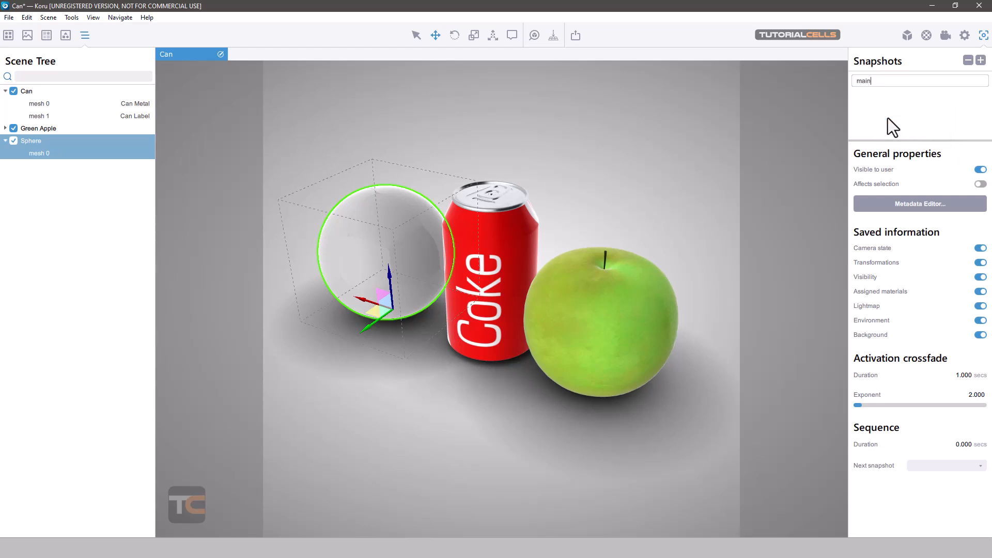
pyautogui.click(888, 118)
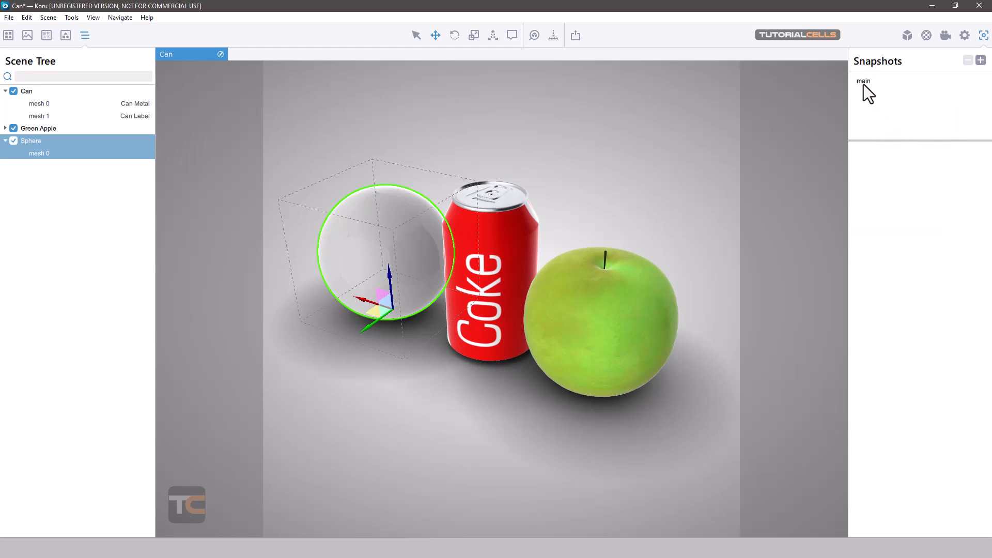
pyautogui.click(864, 85)
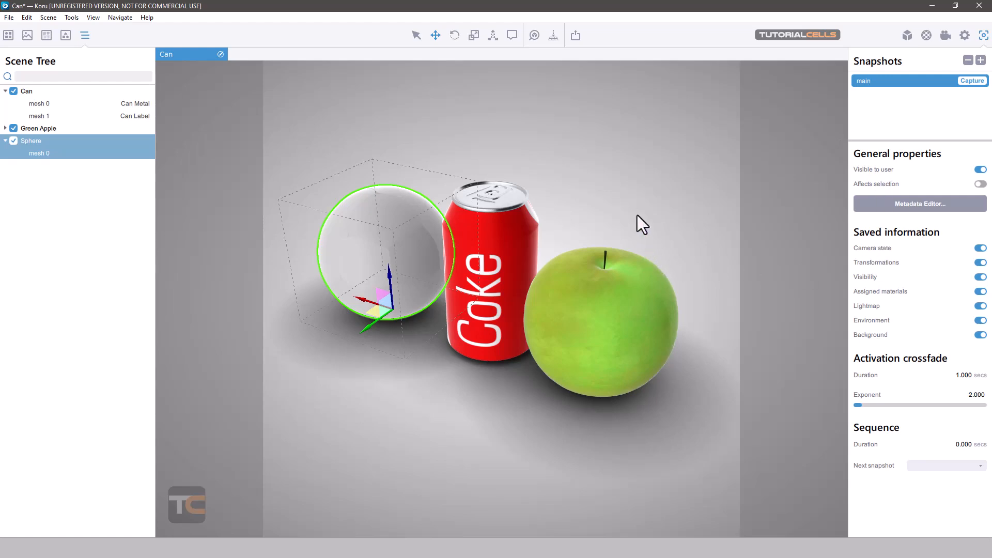
# - Orbit the camera to a level front view of the three objects and add a snapshot named cam
pyautogui.moveTo(582, 210); pyautogui.dragTo(608, 184, button='right')
pyautogui.moveTo(609, 185); pyautogui.dragTo(626, 189, button='middle')
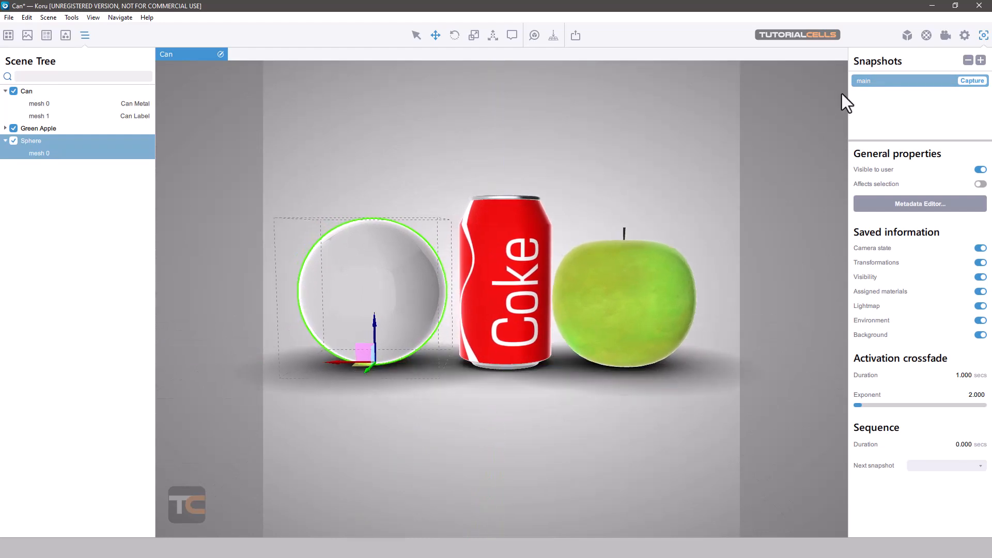
pyautogui.click(980, 61)
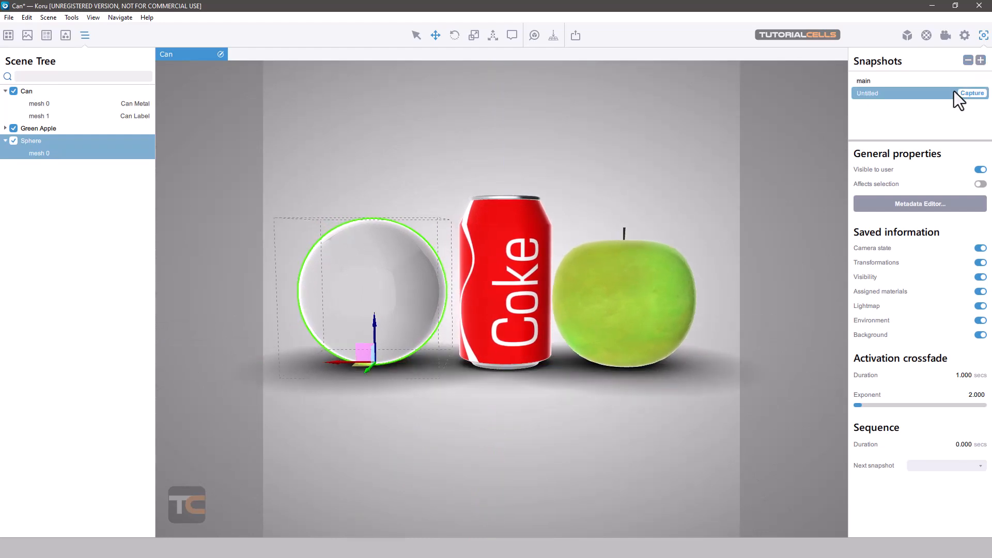
pyautogui.rightClick(858, 96)
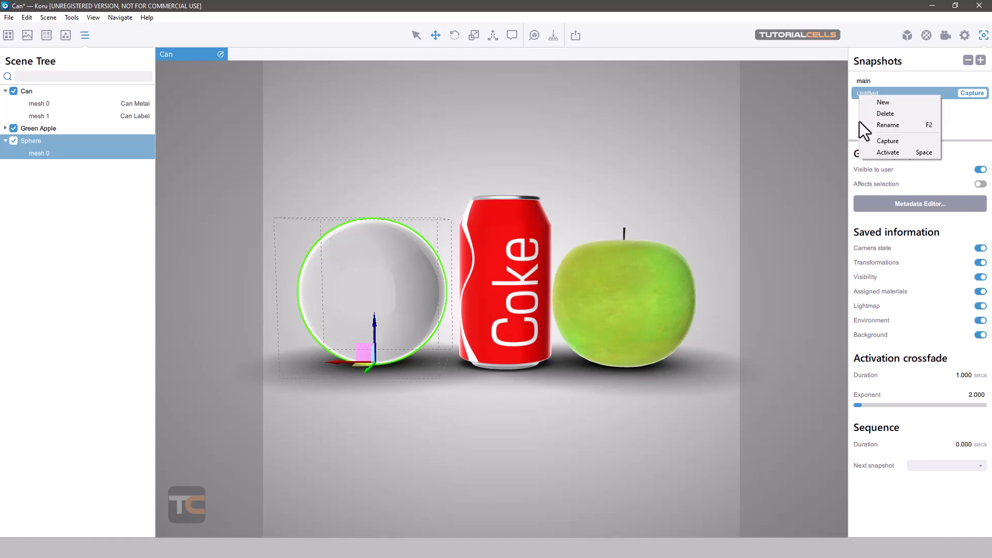
pyautogui.click(874, 126)
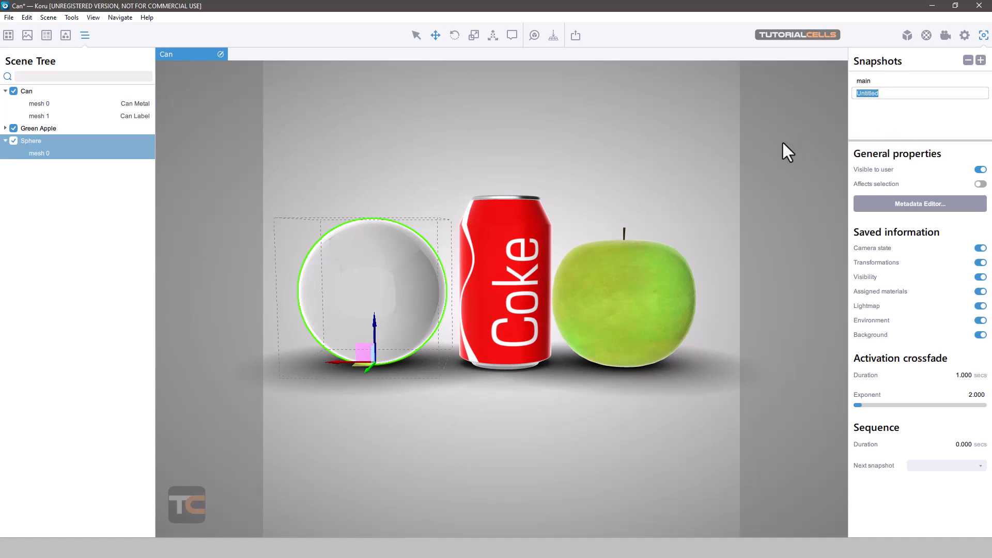
pyautogui.write('cam')
pyautogui.click(862, 120)
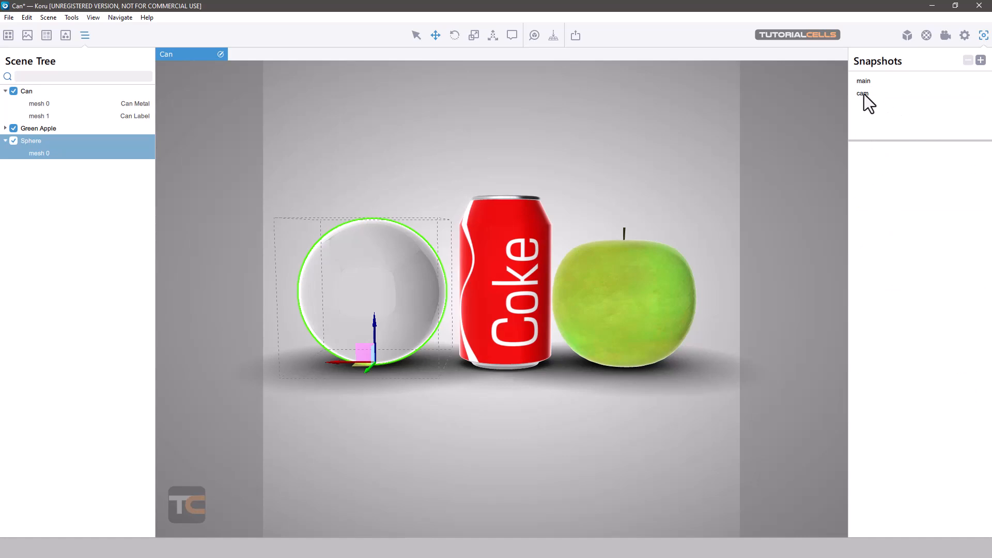
pyautogui.click(863, 94)
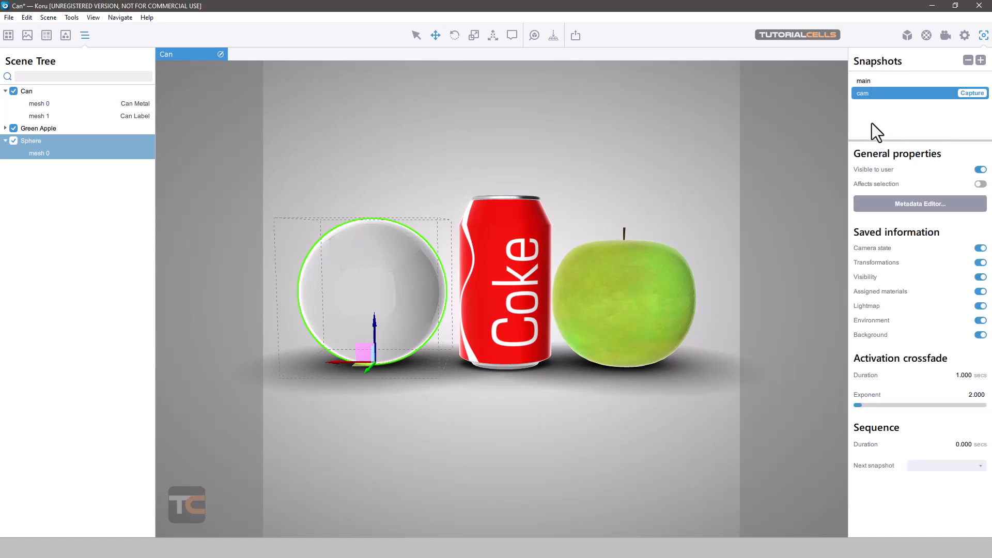
# - Add a third snapshot, raise the sphere straight up beside the can, and name the snapshot move
pyautogui.click(981, 60)
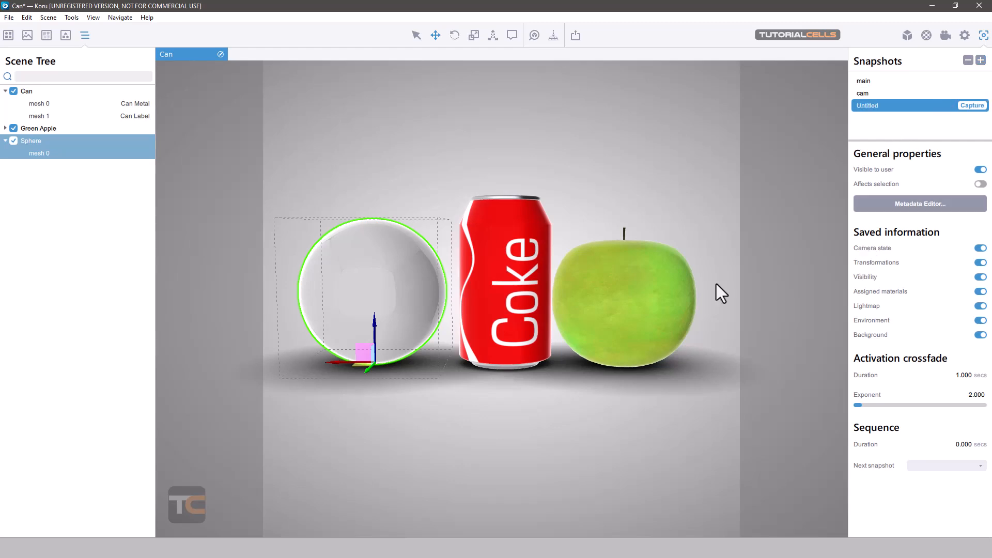
pyautogui.moveTo(375, 319); pyautogui.dragTo(382, 221)
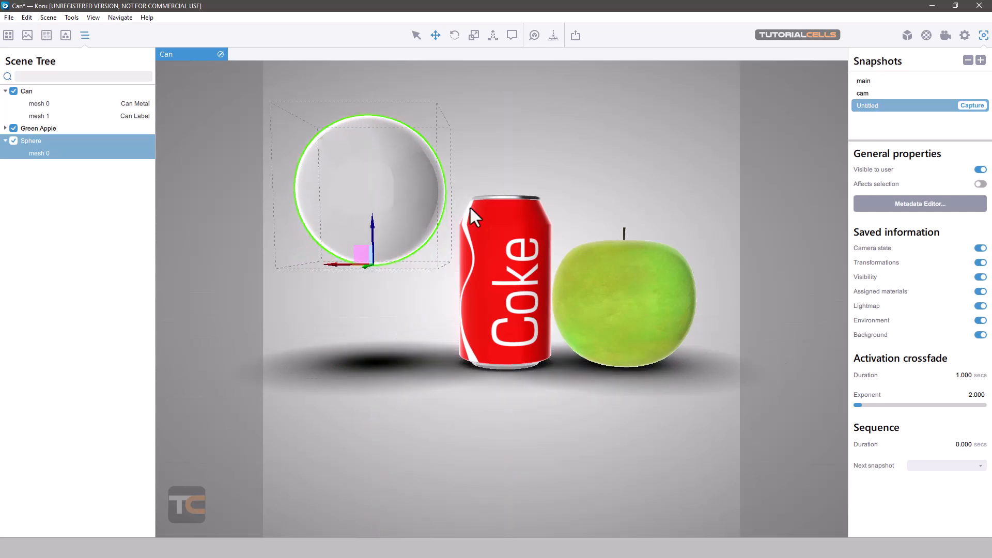
pyautogui.rightClick(863, 104)
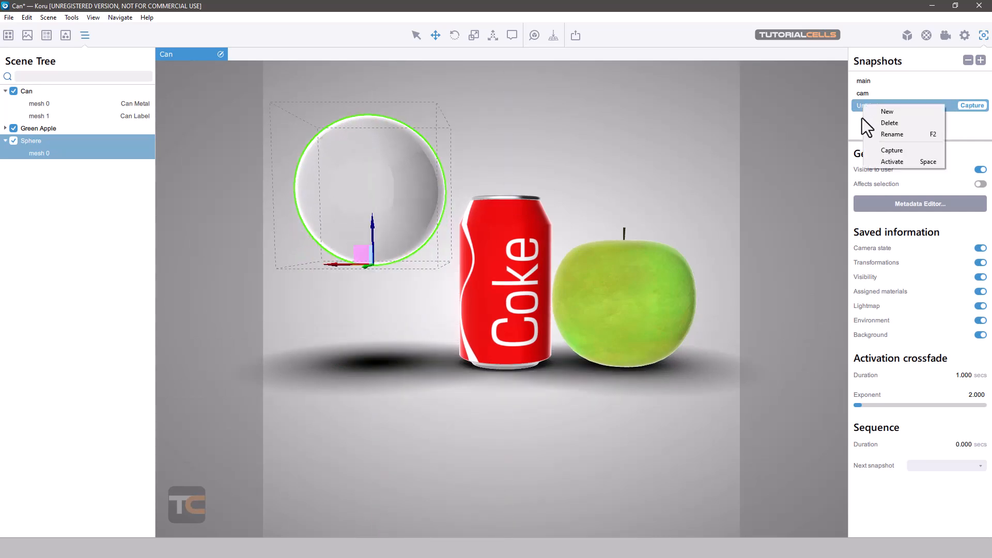
pyautogui.click(894, 134)
pyautogui.write('t')
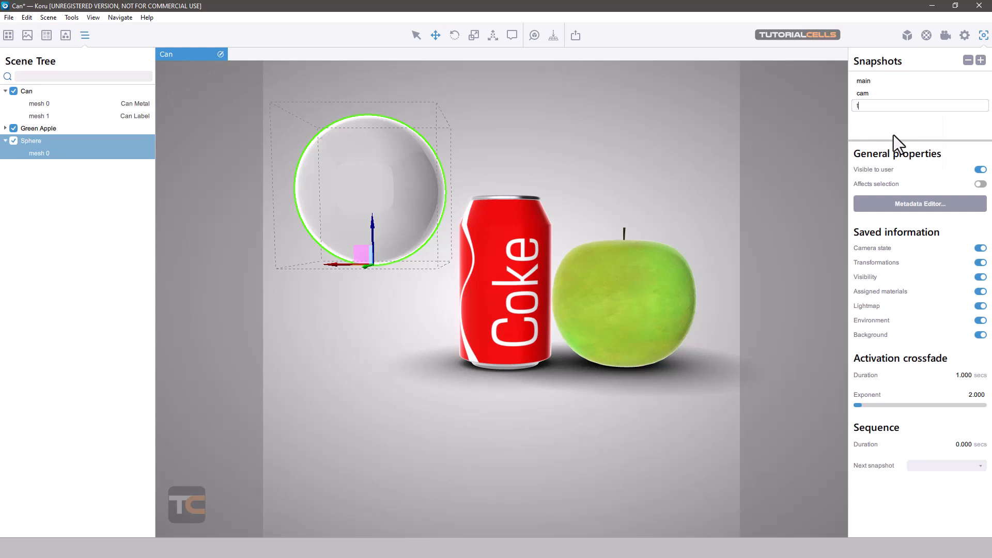
pyautogui.press('BackSpace')
pyautogui.write('move')
pyautogui.press('Return')
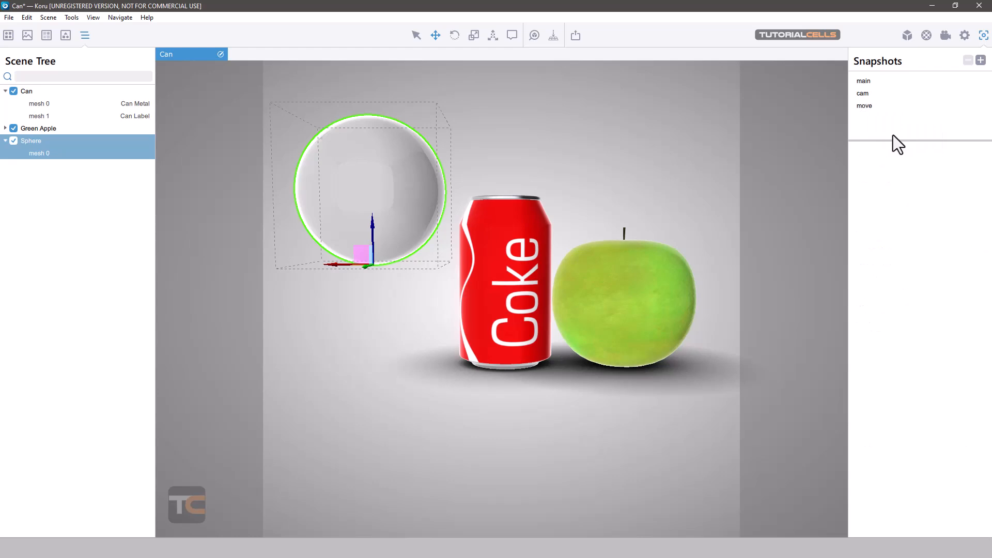
# - Activate the main and cam snapshots in turn, then return the scene to main
pyautogui.click(866, 82)
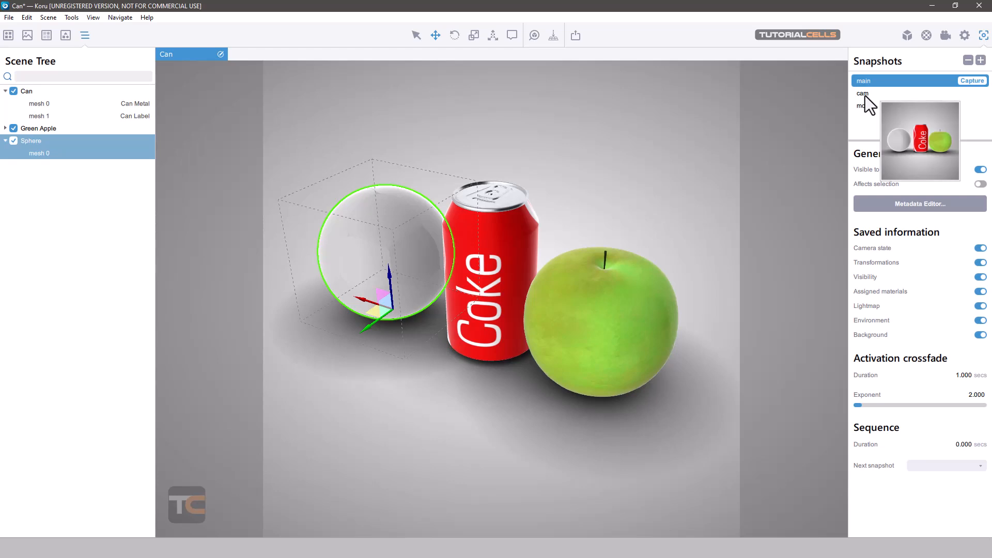
pyautogui.click(864, 97)
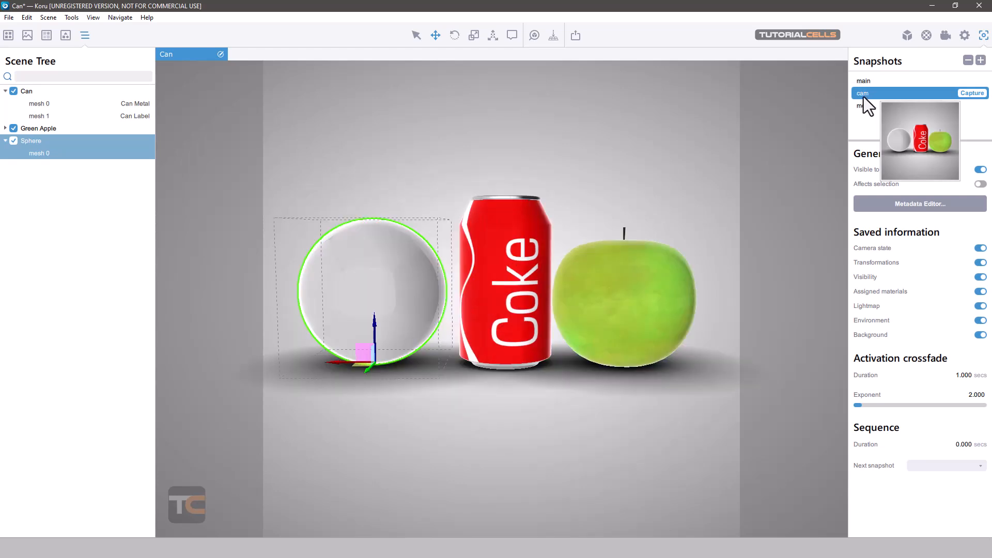
pyautogui.click(866, 82)
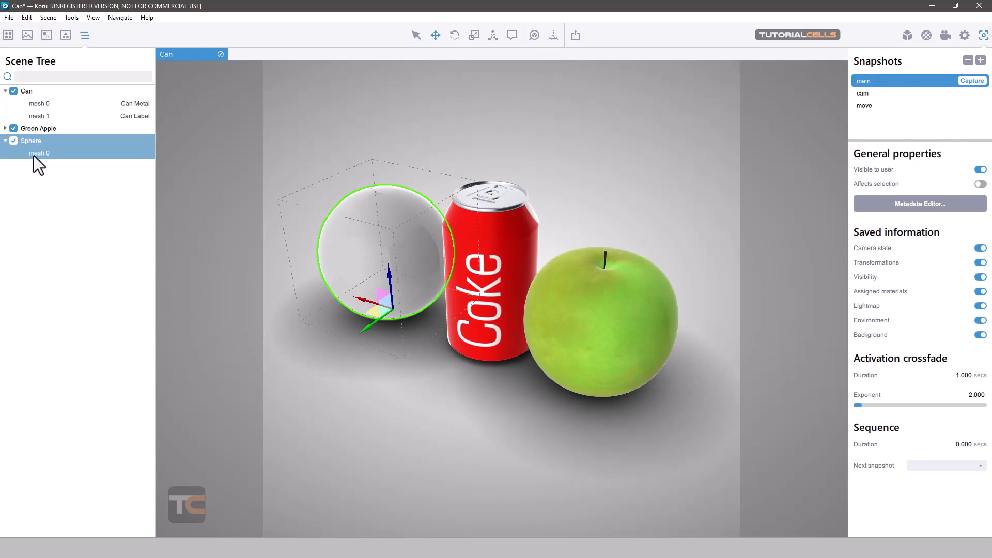
# - Hide the sphere and add a snapshot of the scene named visi
pyautogui.click(13, 140)
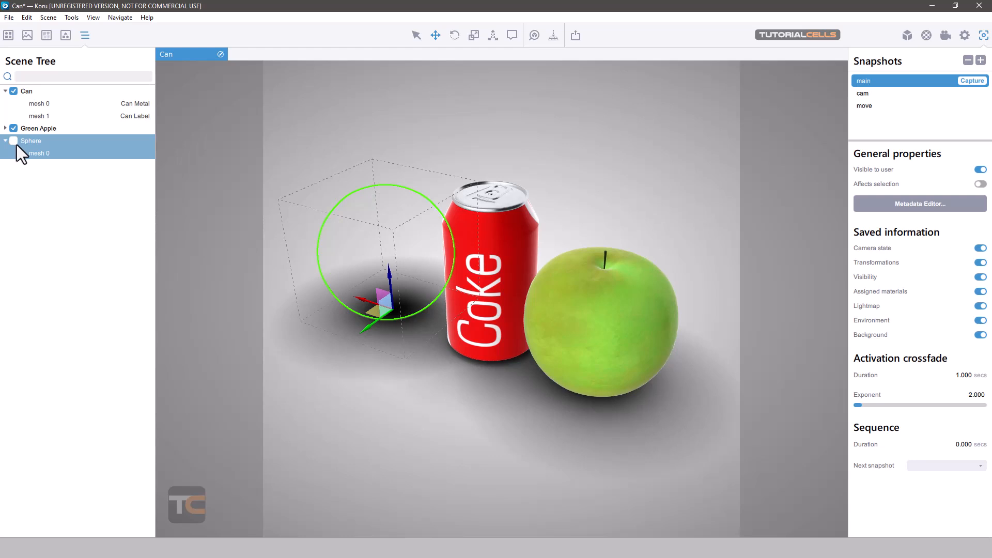
pyautogui.click(981, 60)
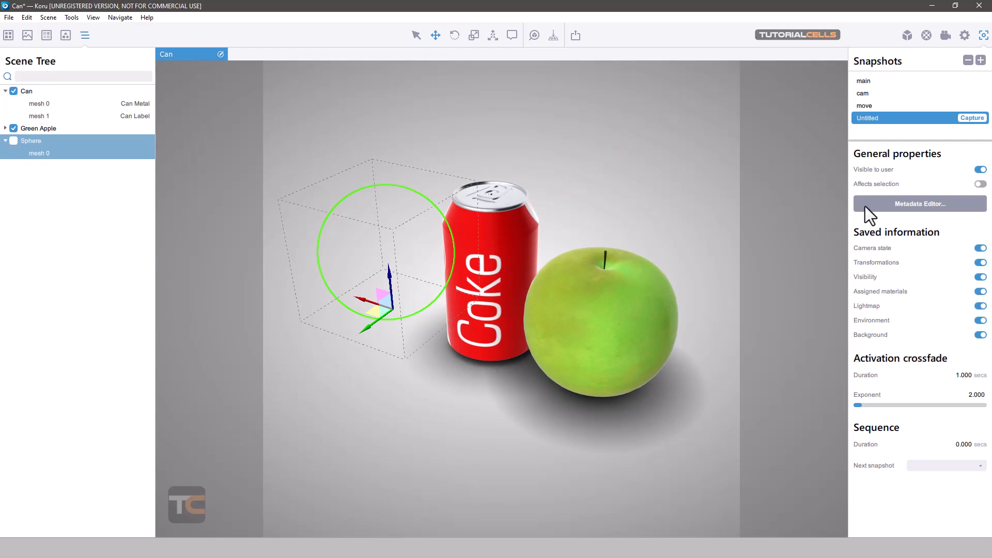
pyautogui.rightClick(874, 121)
pyautogui.click(881, 151)
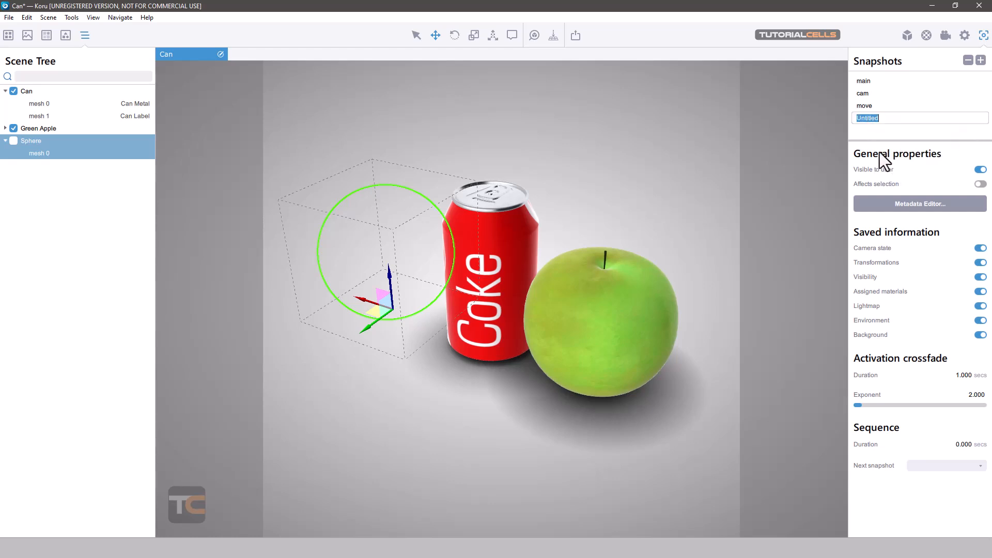
pyautogui.write('visi')
pyautogui.click(864, 131)
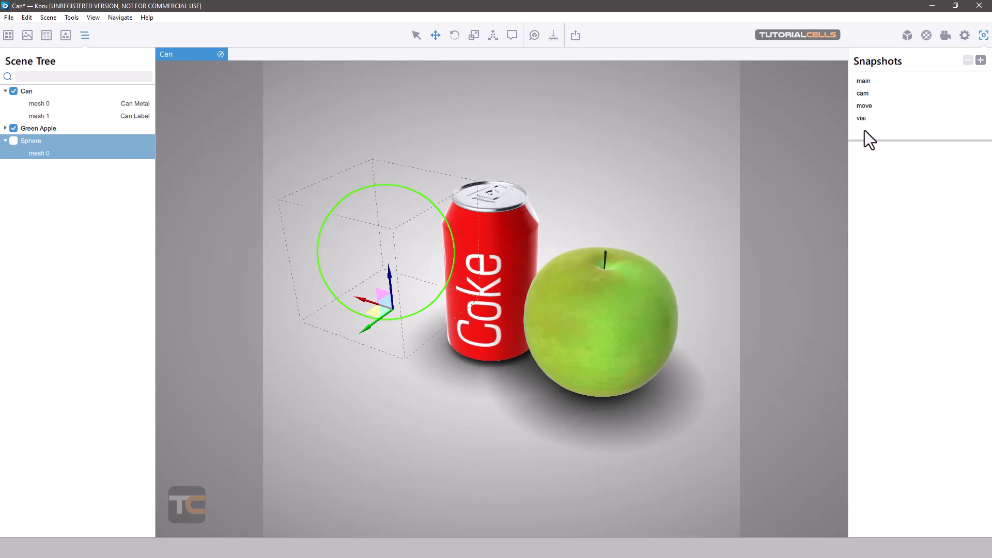
# - Activate the main snapshot and apply the Blue material to the sphere
pyautogui.click(860, 82)
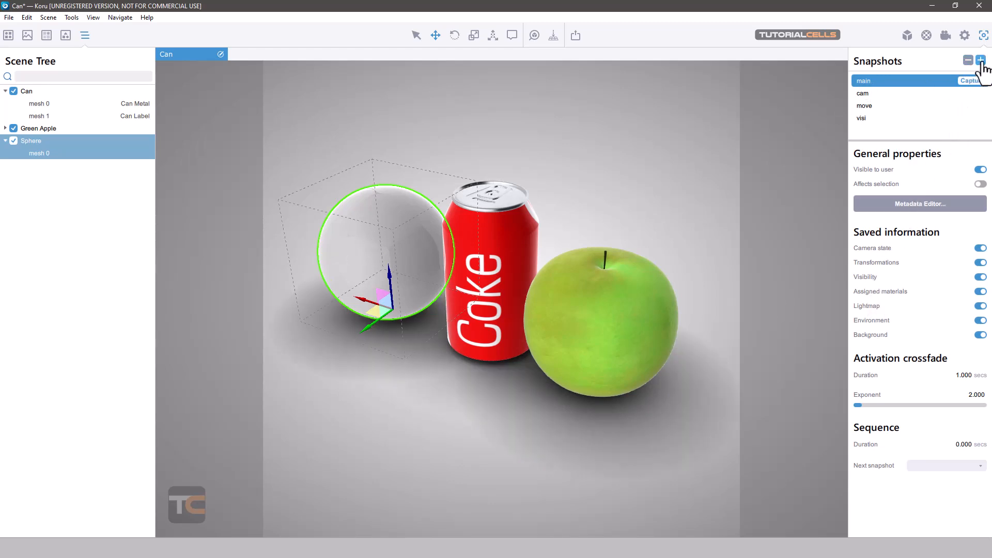
pyautogui.click(8, 35)
pyautogui.moveTo(27, 175); pyautogui.dragTo(357, 243)
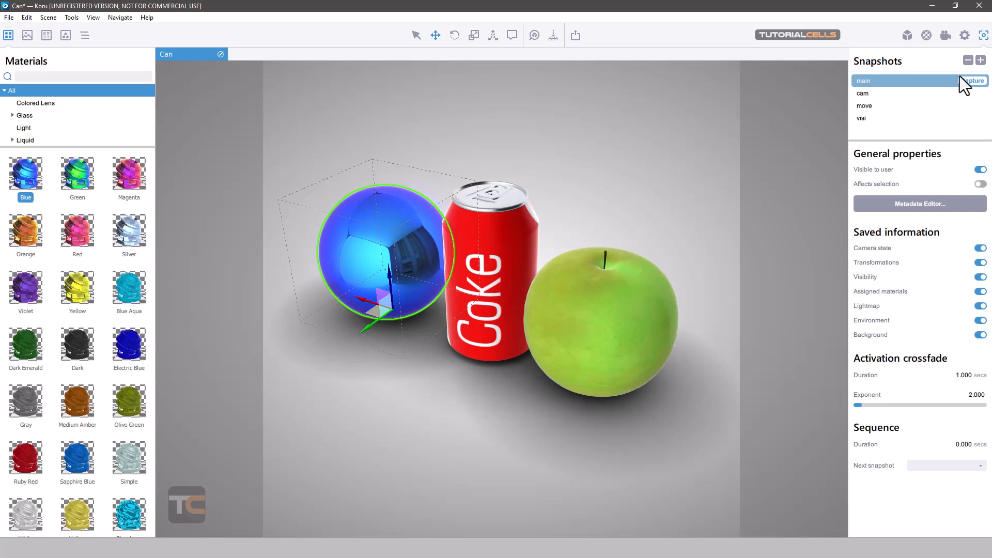
# - Add a snapshot of the scene with the blue sphere, name it mat, and deselect the sphere
pyautogui.click(981, 60)
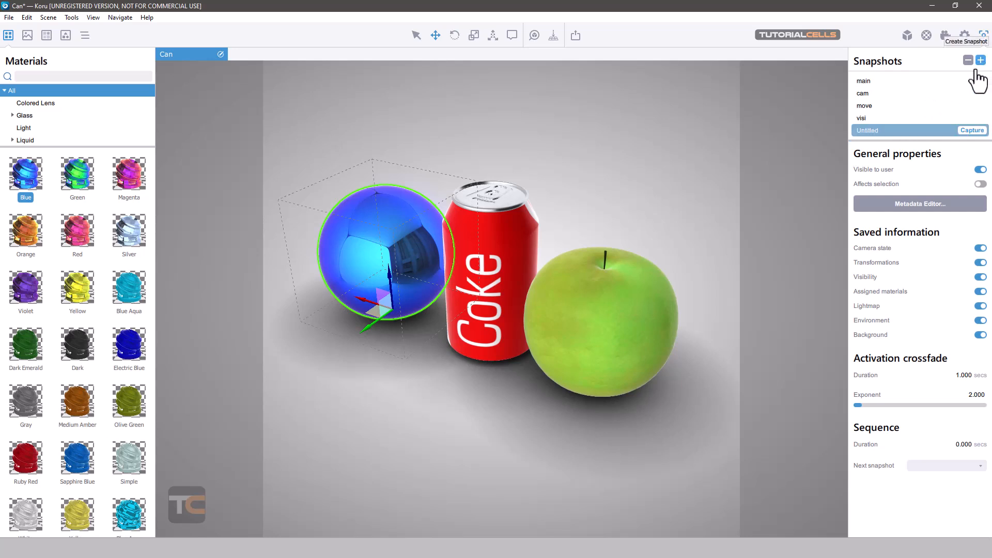
pyautogui.rightClick(857, 132)
pyautogui.click(883, 163)
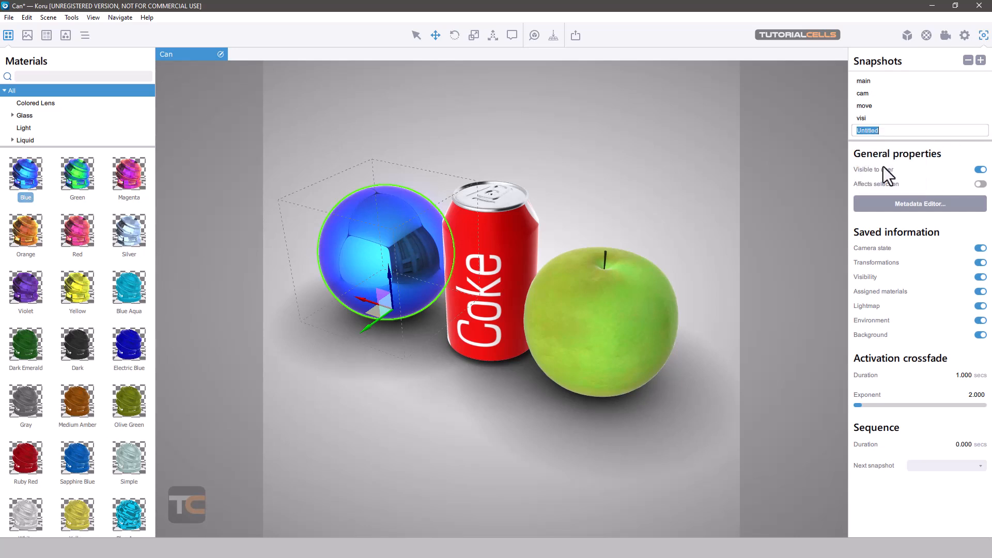
pyautogui.write('mat')
pyautogui.press('Return')
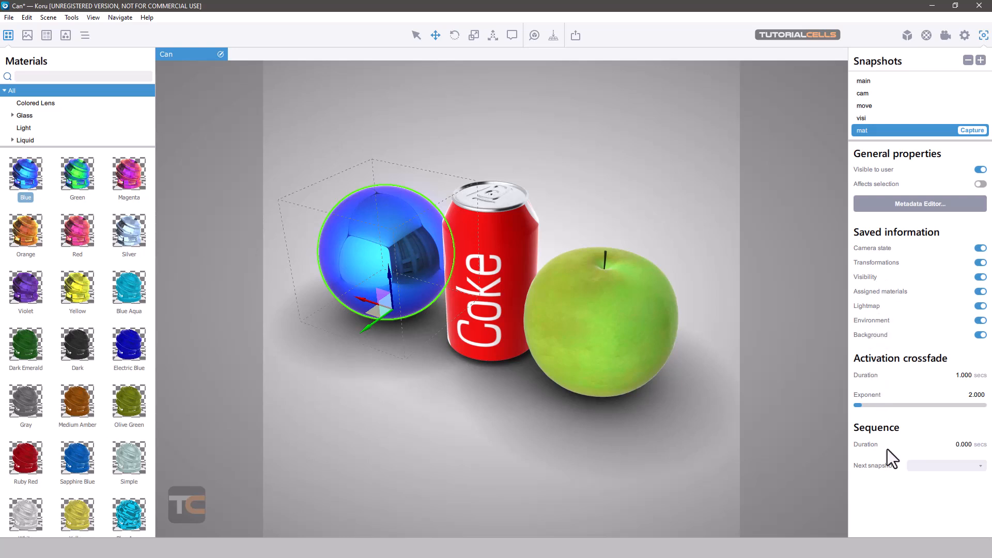
pyautogui.click(682, 140)
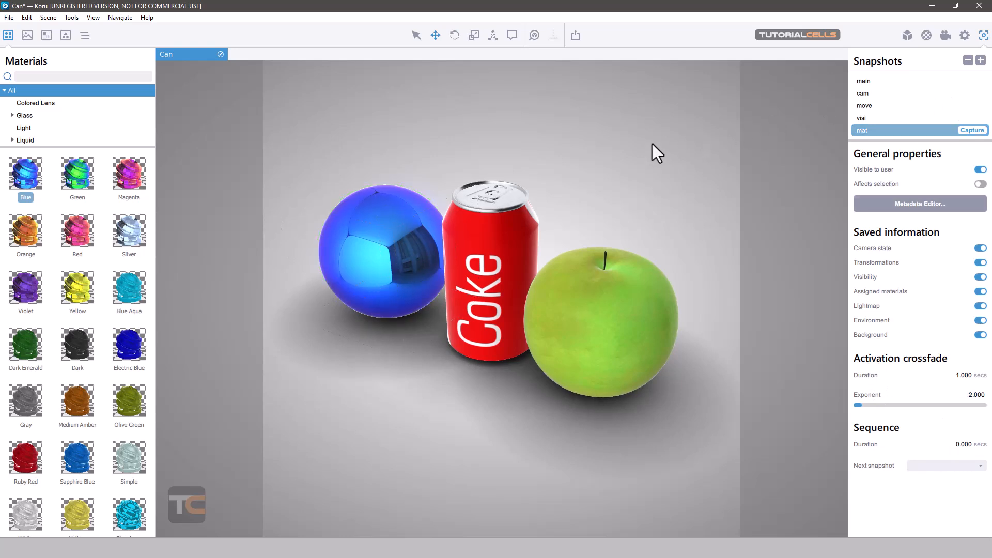
# - Export the scene for disk as 343.html with the Custom Snapshot Buttons template and default options, opening the HTML in the browser
pyautogui.click(576, 36)
pyautogui.click(584, 270)
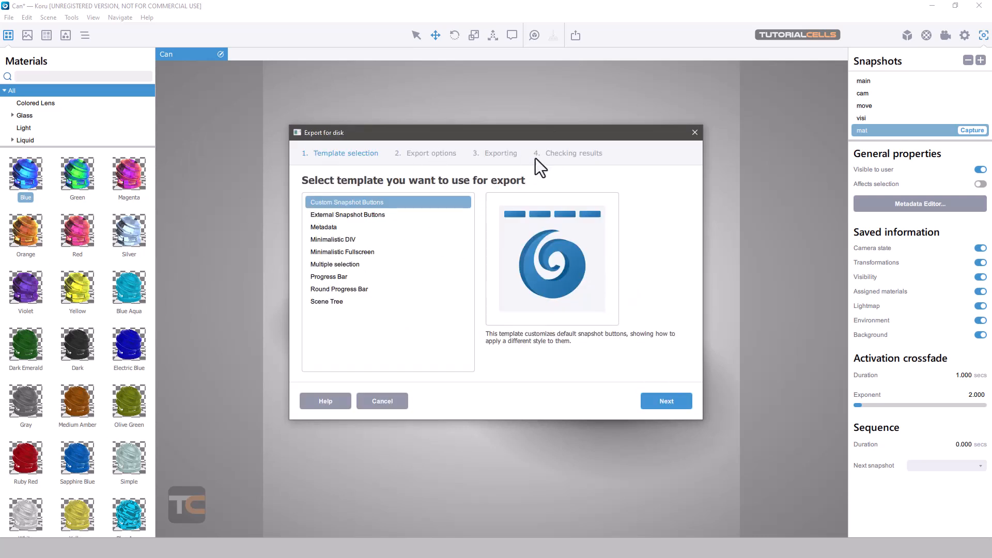
pyautogui.click(667, 399)
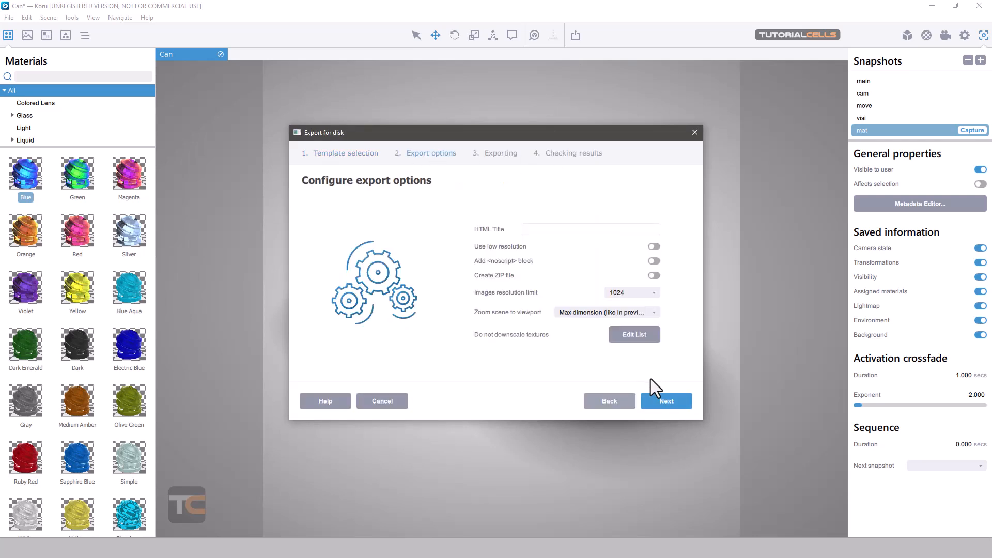
pyautogui.click(664, 401)
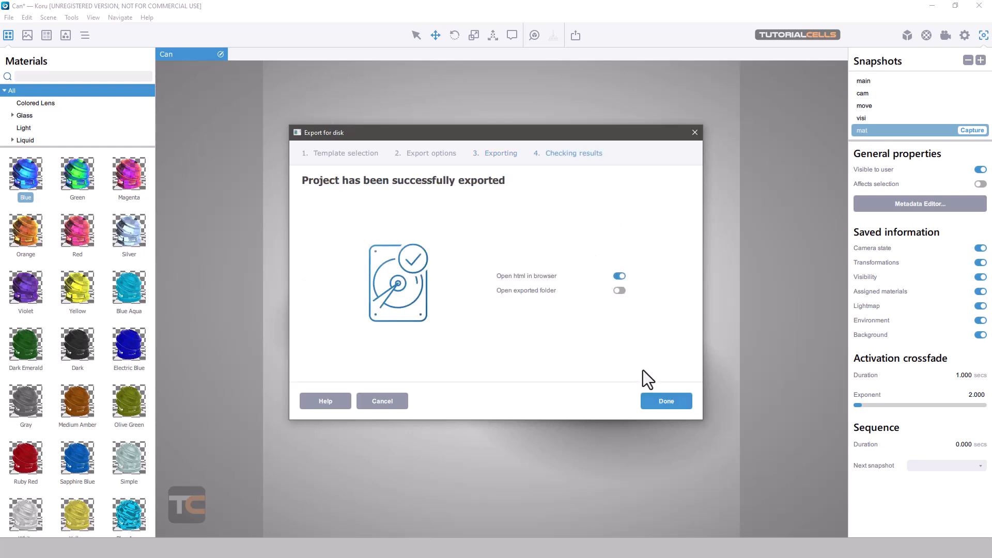
pyautogui.click(660, 402)
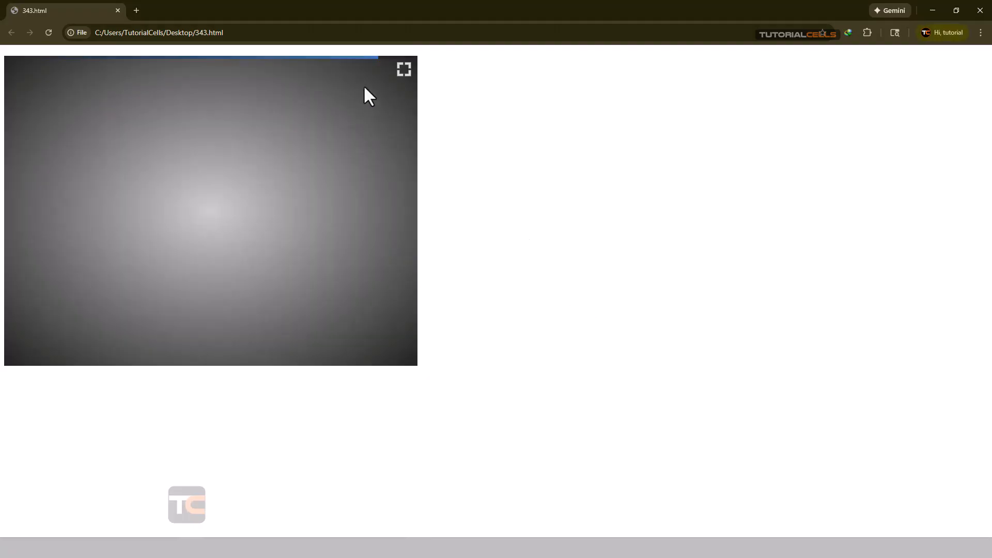
# - View the exported scene in full screen, orbit it, try the snapshot buttons main, cam, move and visi, and exit full screen
pyautogui.click(403, 72)
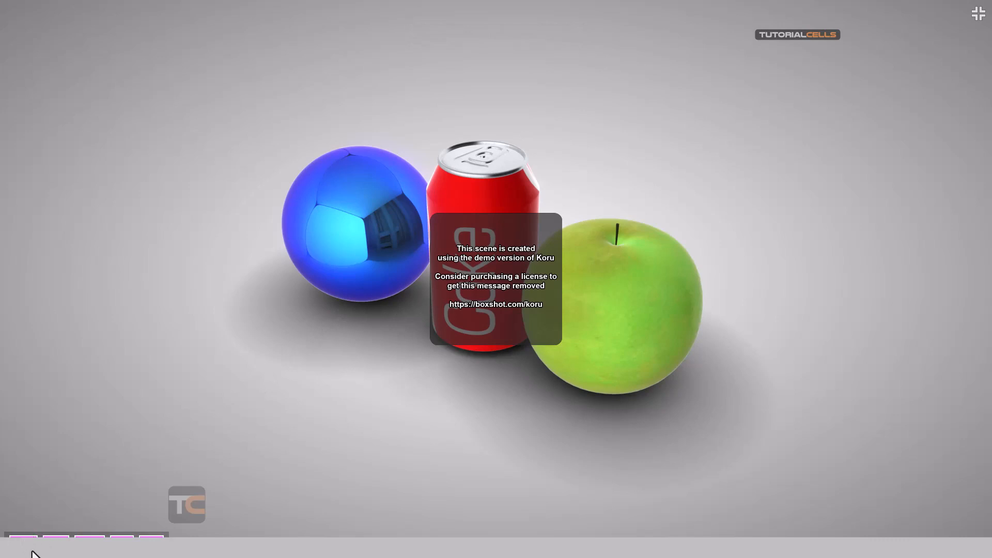
pyautogui.moveTo(718, 261)
pyautogui.mouseDown()
pyautogui.moveTo(636, 273)
pyautogui.moveTo(726, 270)
pyautogui.mouseUp()
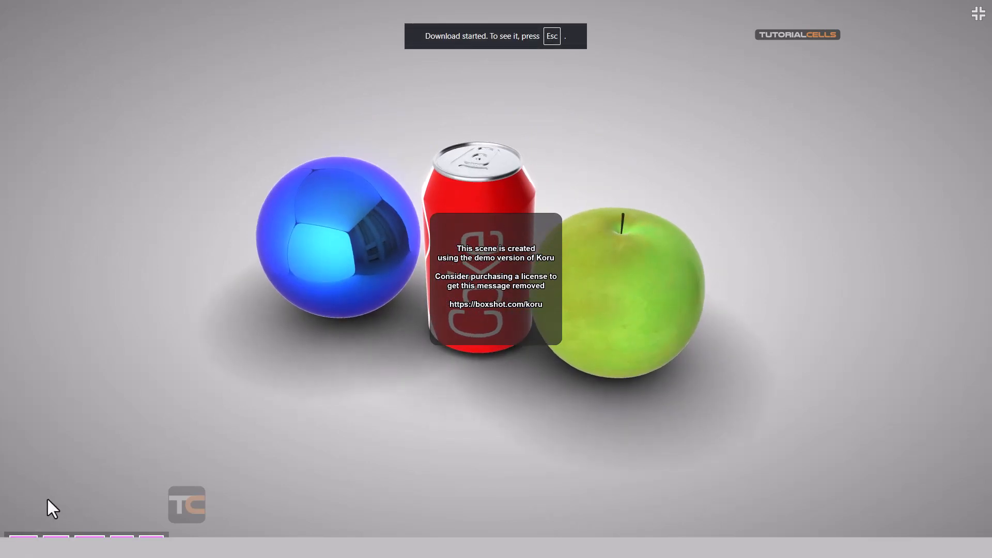
pyautogui.click(31, 544)
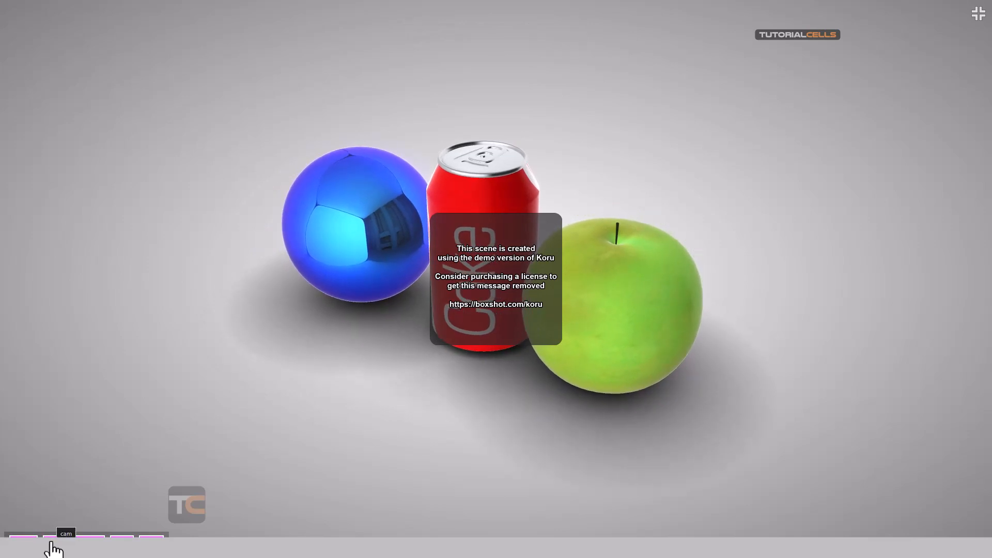
pyautogui.click(52, 548)
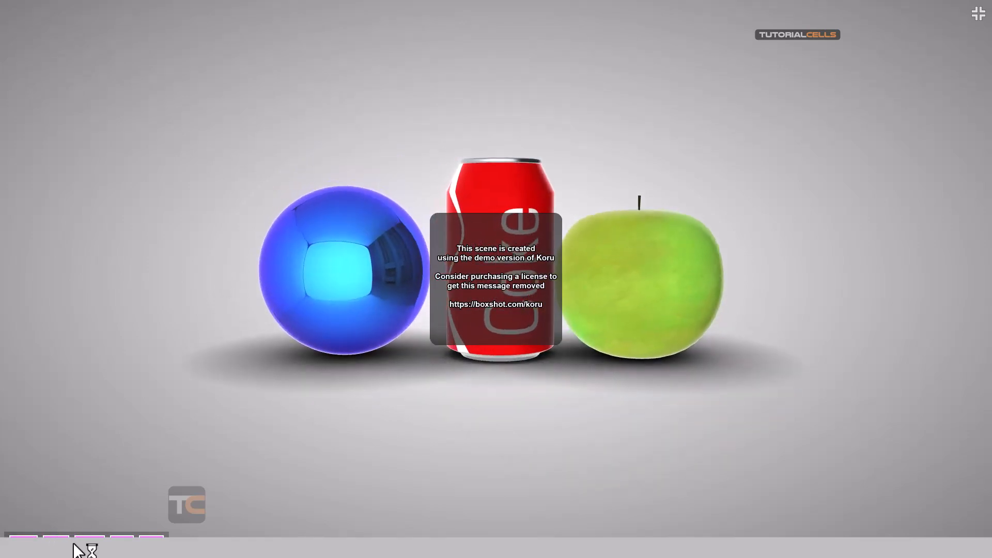
pyautogui.click(293, 260)
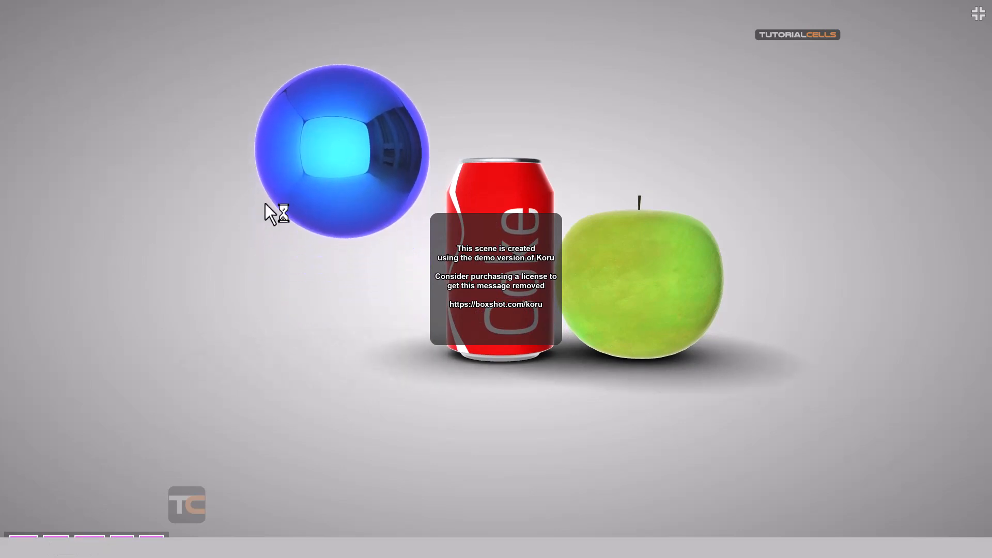
pyautogui.click(119, 547)
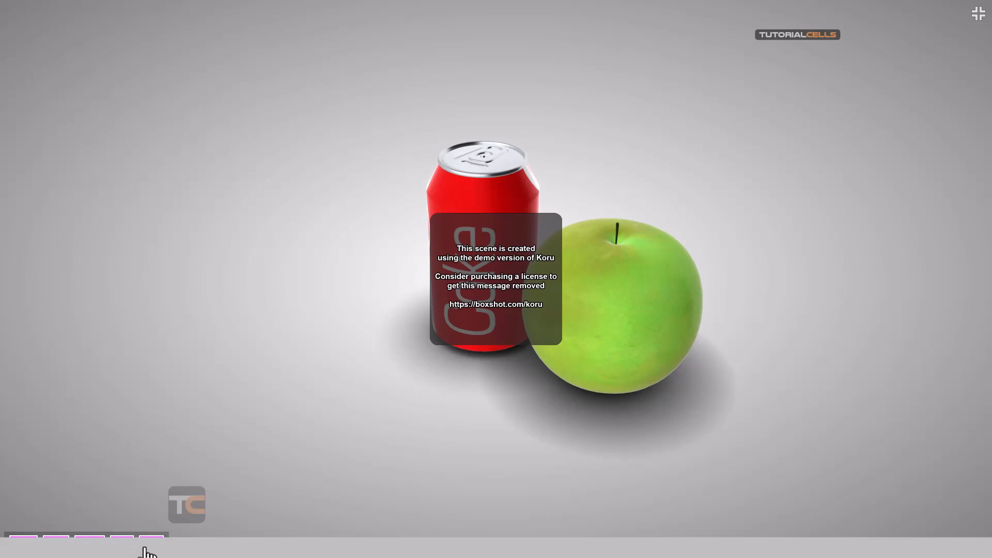
pyautogui.click(33, 548)
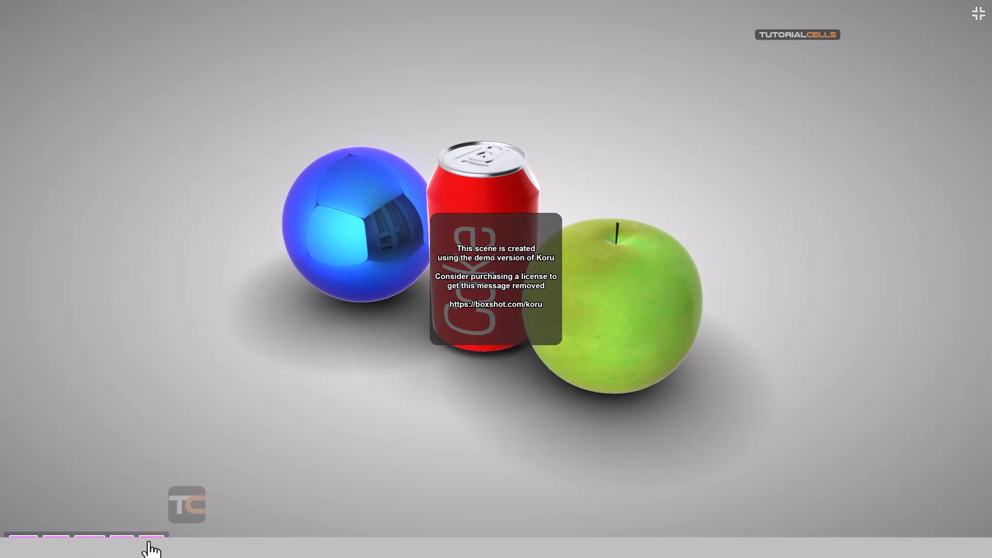
pyautogui.click(979, 12)
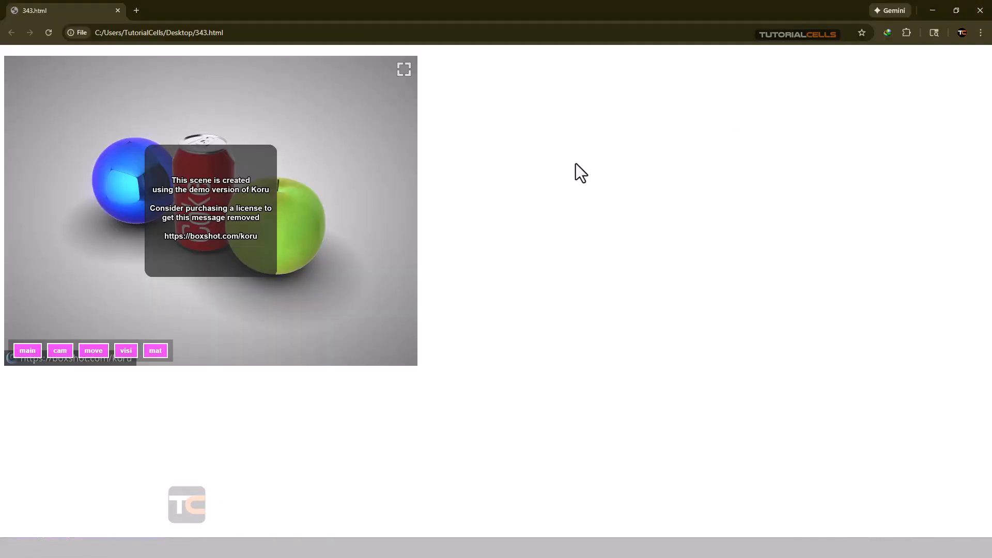
# - Switch back to Koru, apply the Magenta material to the sphere and recapture the mat snapshot
pyautogui.click(413, 547)
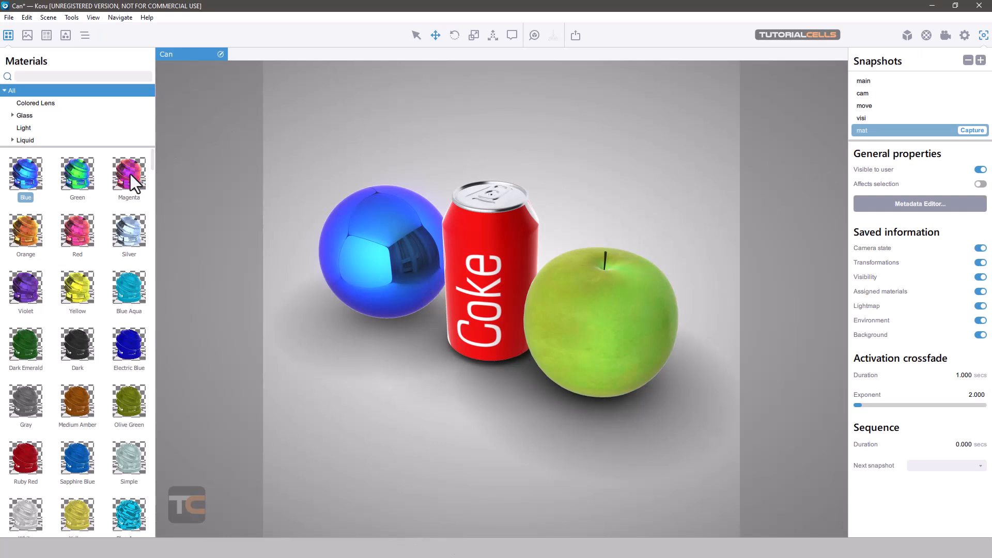
pyautogui.moveTo(130, 174); pyautogui.dragTo(392, 242)
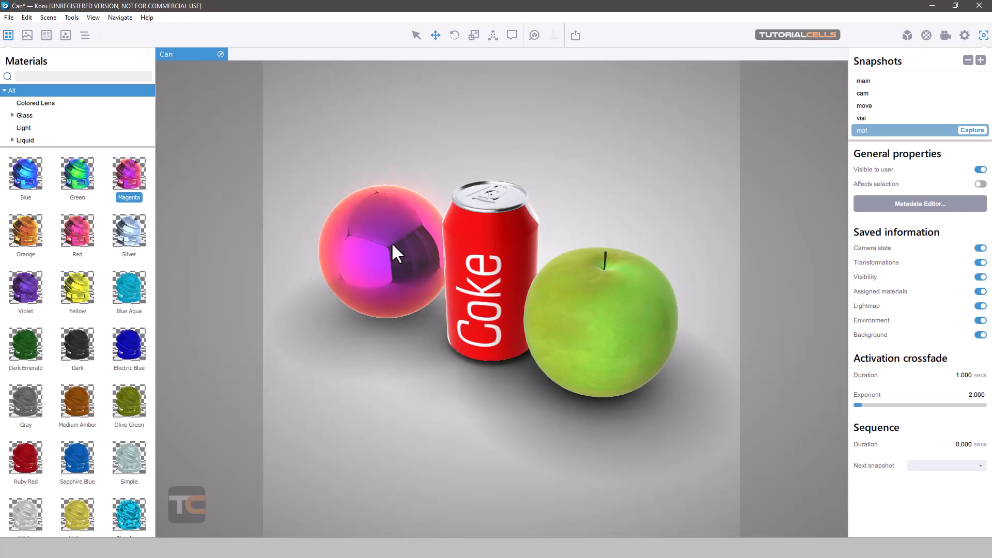
pyautogui.click(970, 133)
# - Check the main and cam snapshots, return to main and recapture it with the Blue material on the sphere
pyautogui.click(870, 81)
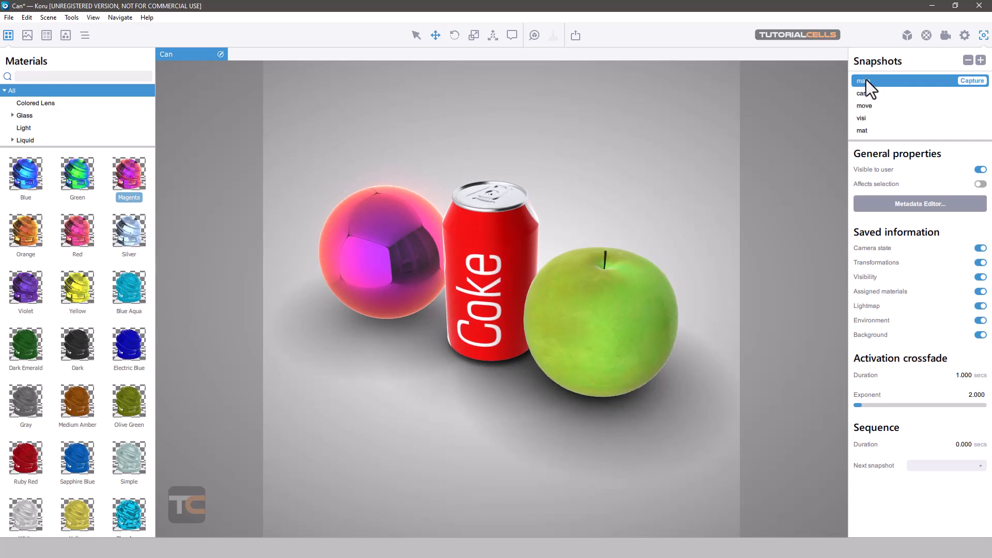
pyautogui.click(863, 95)
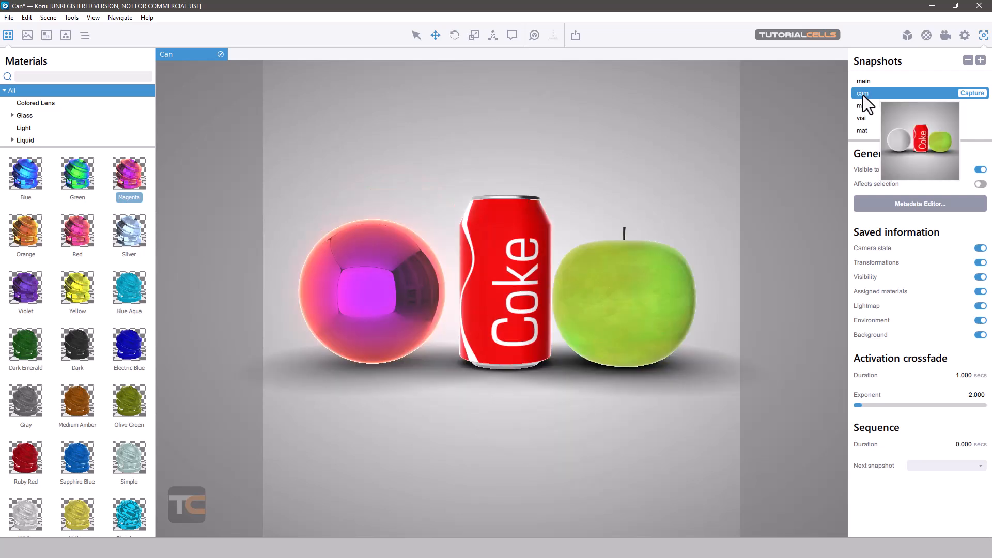
pyautogui.click(866, 81)
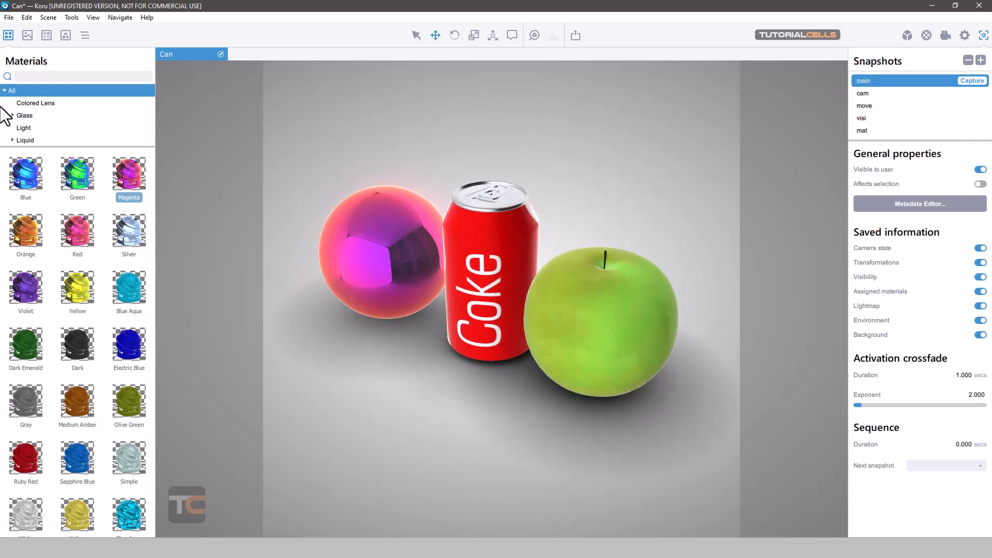
pyautogui.moveTo(26, 176); pyautogui.dragTo(386, 224)
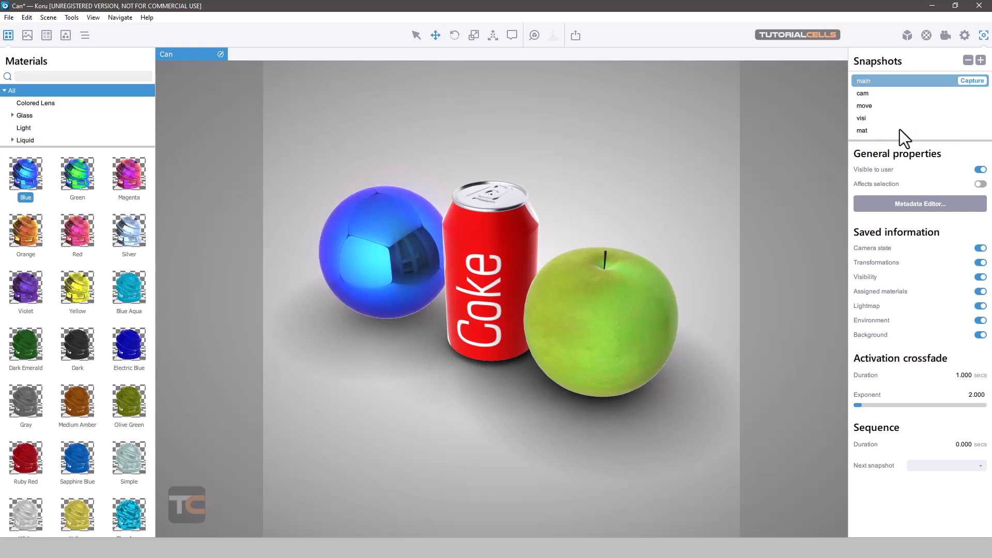
# - Alternate between the mat and main snapshots to compare the sphere's material, ending on mat with a slight orbit of the scene
pyautogui.click(864, 131)
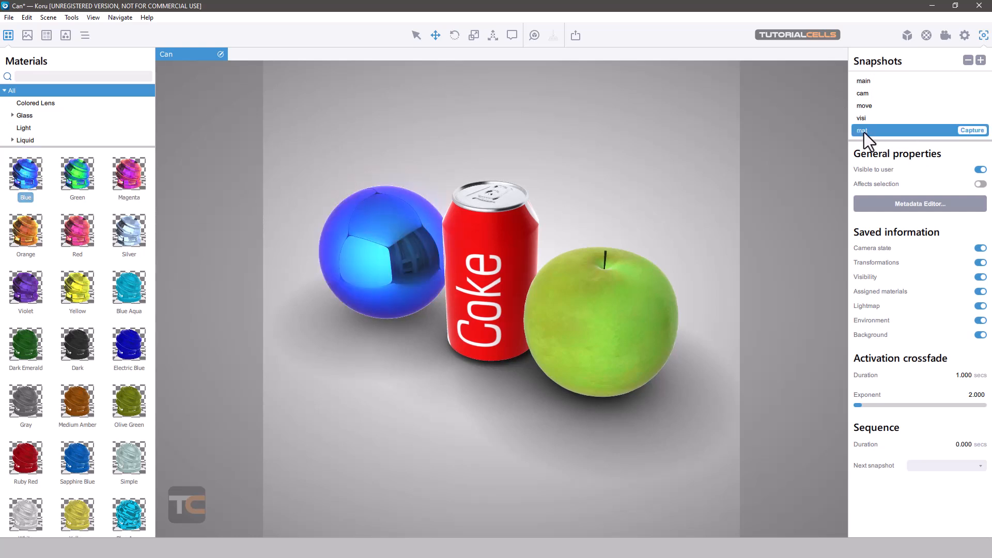
pyautogui.moveTo(863, 133)
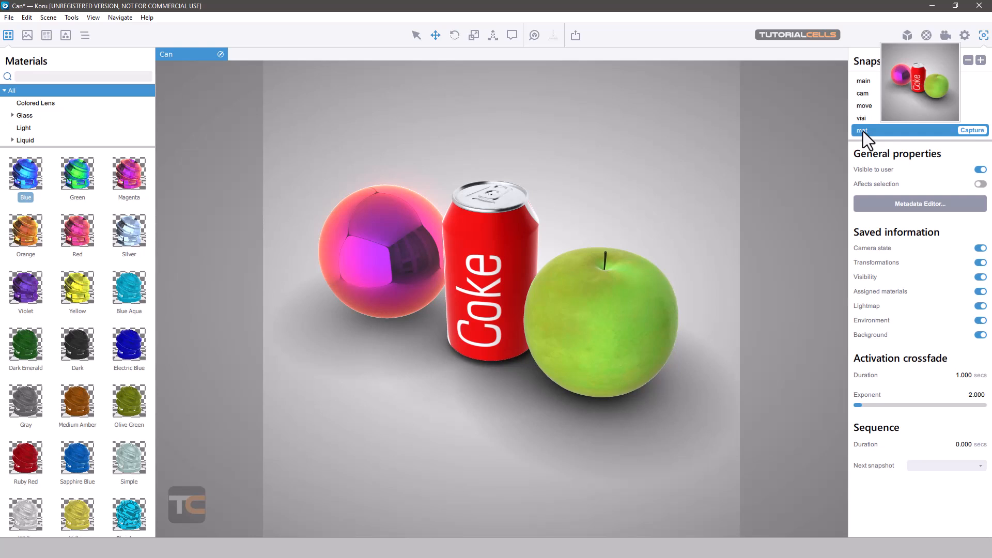
pyautogui.click(863, 81)
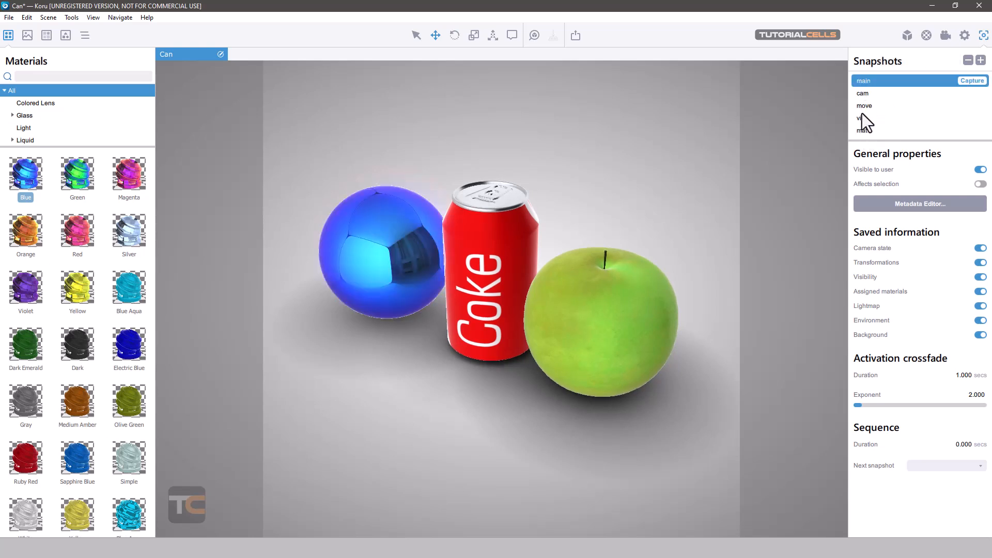
pyautogui.click(862, 131)
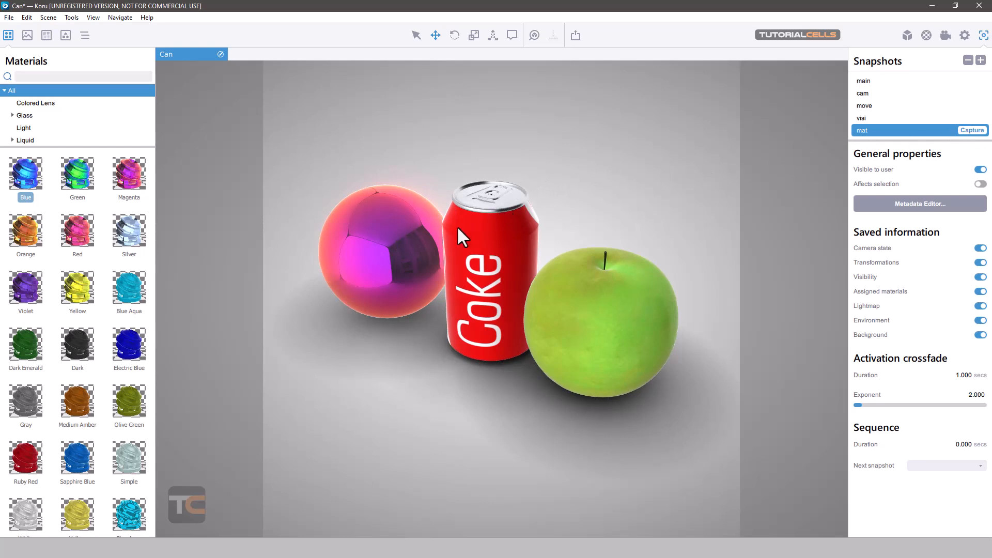
pyautogui.moveTo(457, 225); pyautogui.dragTo(541, 203)
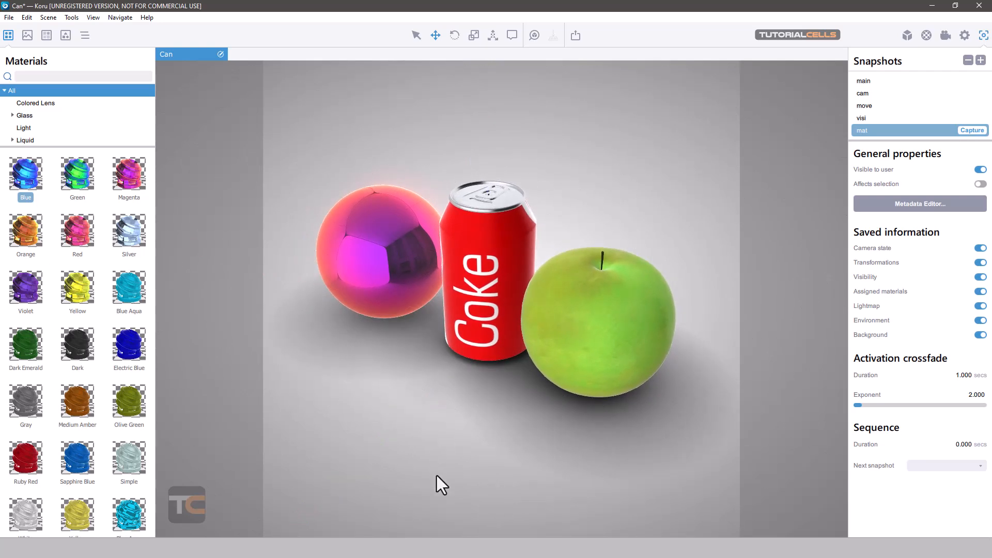